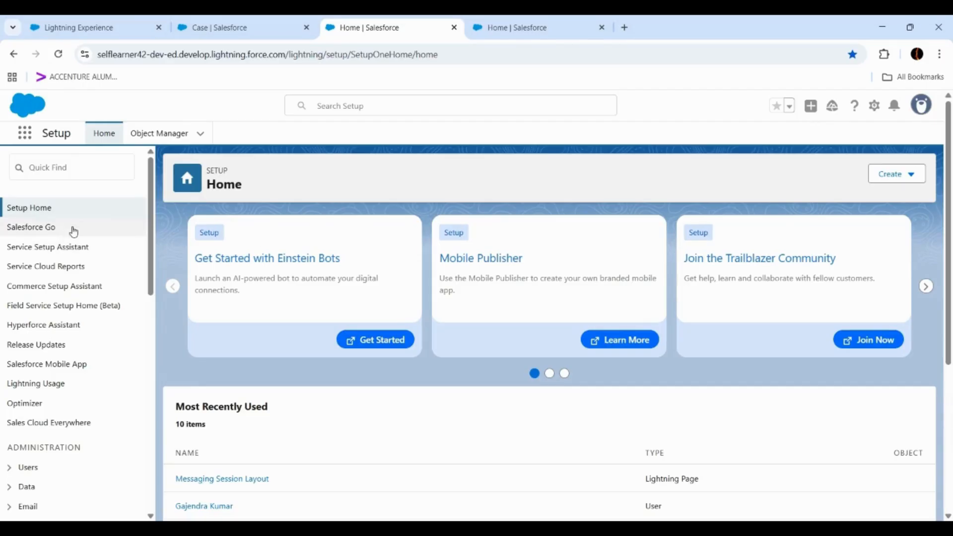
- Search Setup for "einst" and open the Einstein Reply Recommendations settings
{"action": "left_click", "coordinate": [84, 171]}
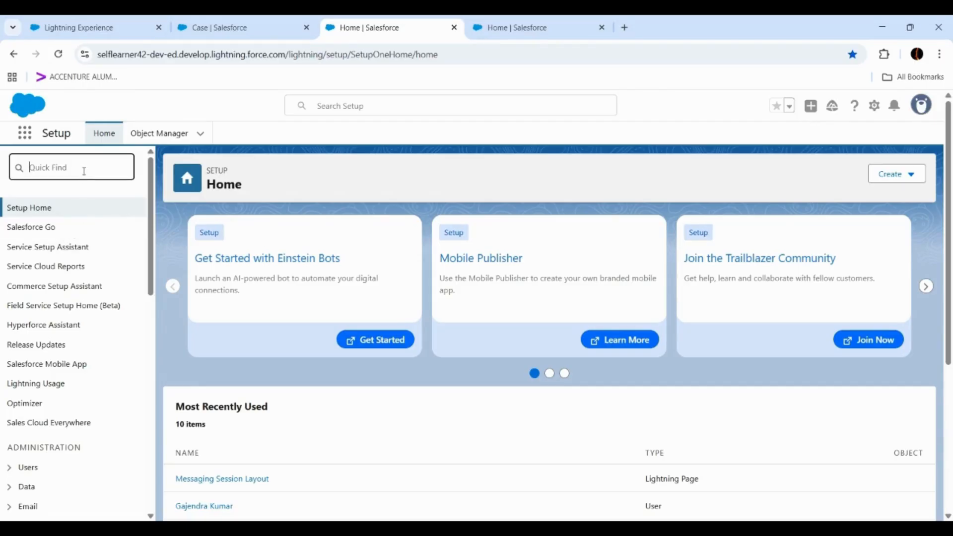
{"action": "type", "text": "einset"}
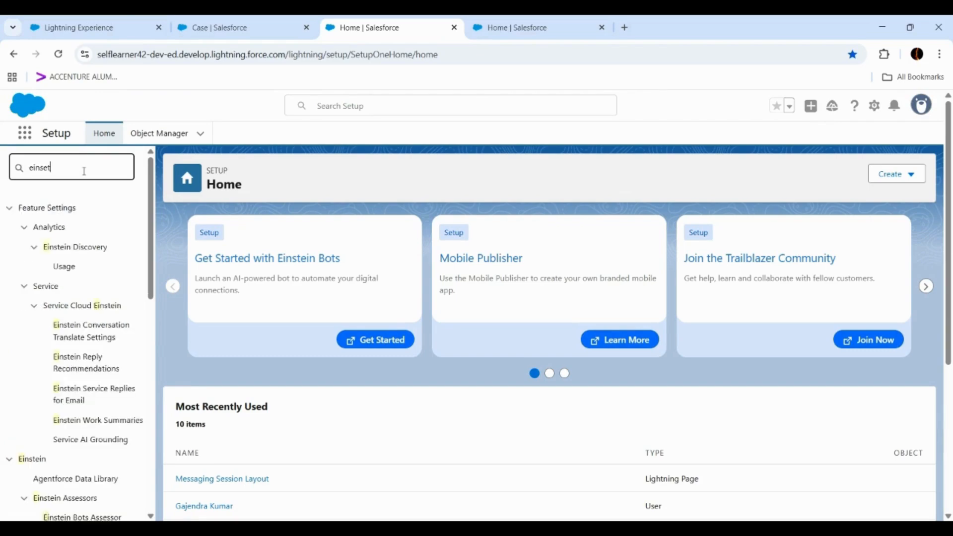
{"action": "key", "text": "BackSpace"}
{"action": "key", "text": "BackSpace"}
{"action": "type", "text": "t"}
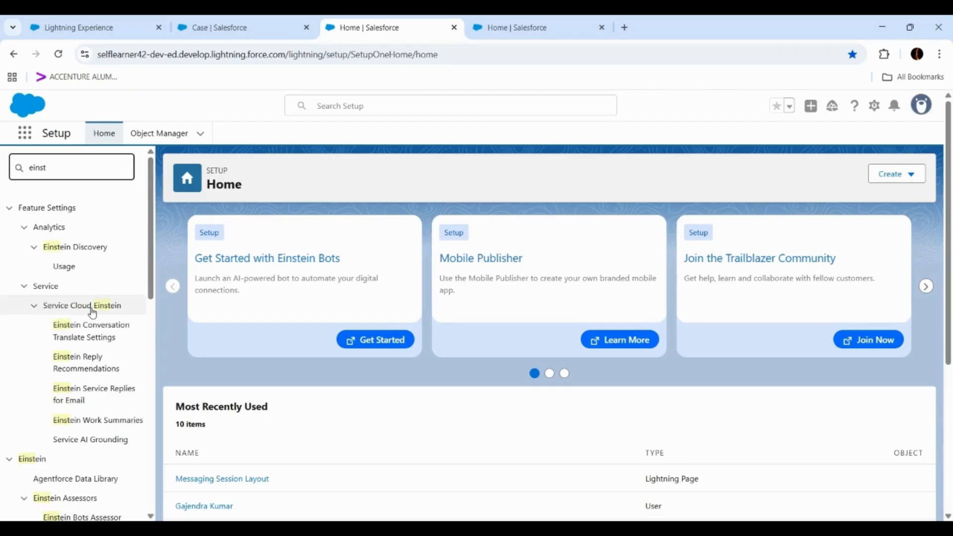
{"action": "left_click", "coordinate": [67, 370]}
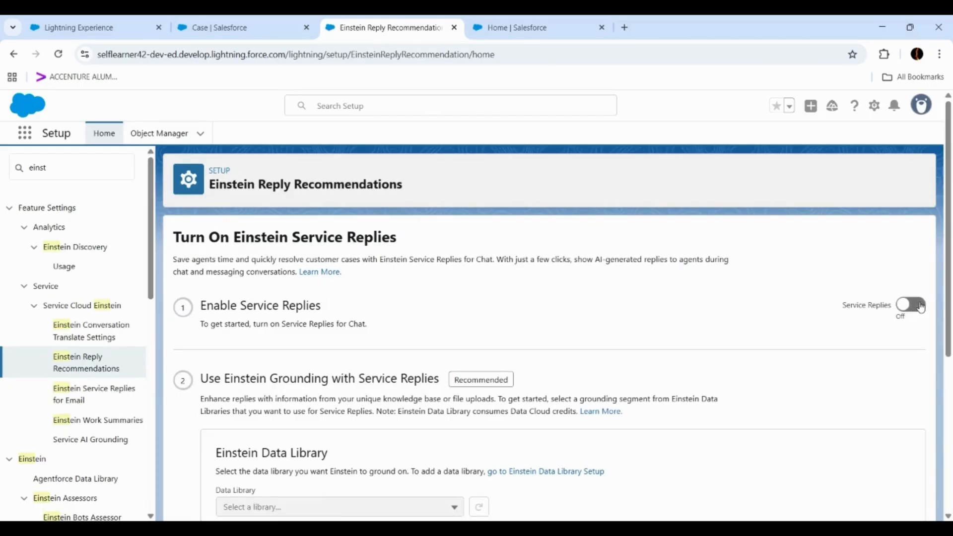
- Turn on Service Replies and review the data library, permission and pause options
{"action": "left_click", "coordinate": [920, 307]}
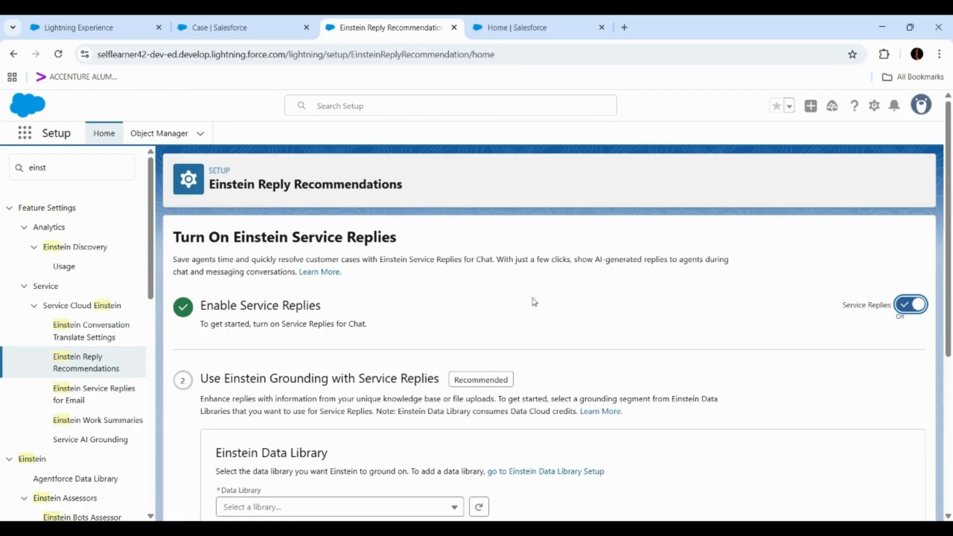
{"action": "scroll", "coordinate": [338, 304], "scroll_direction": "down", "scroll_amount": 2}
{"action": "scroll", "coordinate": [338, 304], "scroll_direction": "down", "scroll_amount": 3}
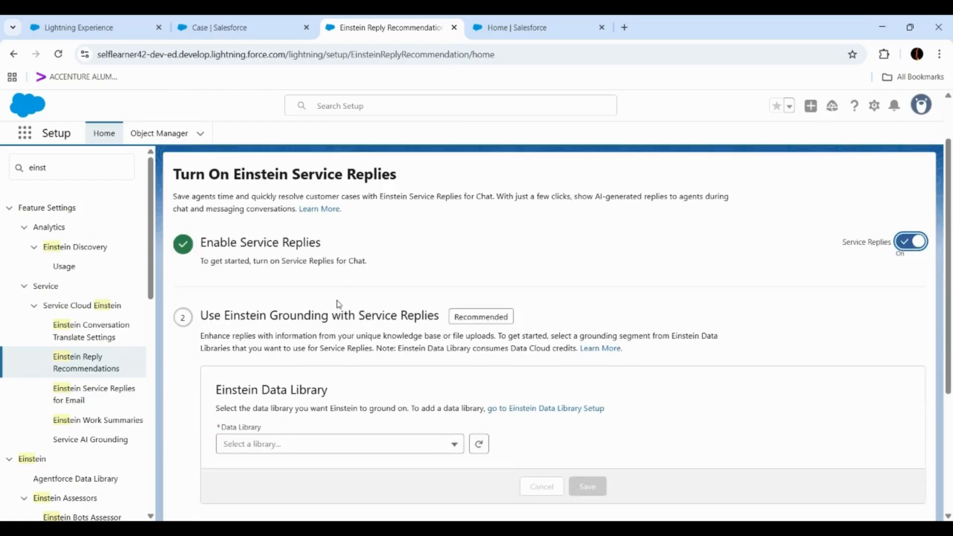
{"action": "scroll", "coordinate": [340, 302], "scroll_direction": "up", "scroll_amount": 1}
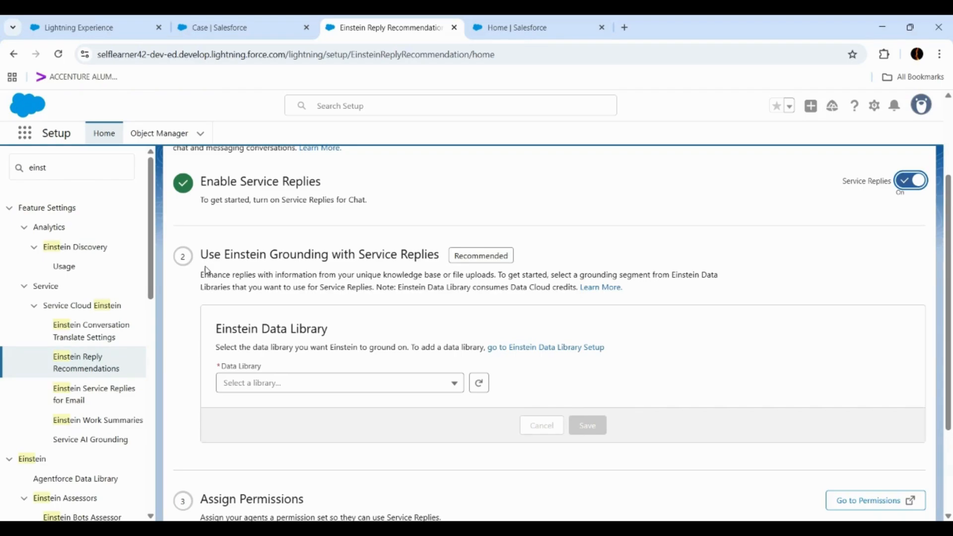
{"action": "scroll", "coordinate": [206, 261], "scroll_direction": "down", "scroll_amount": 3}
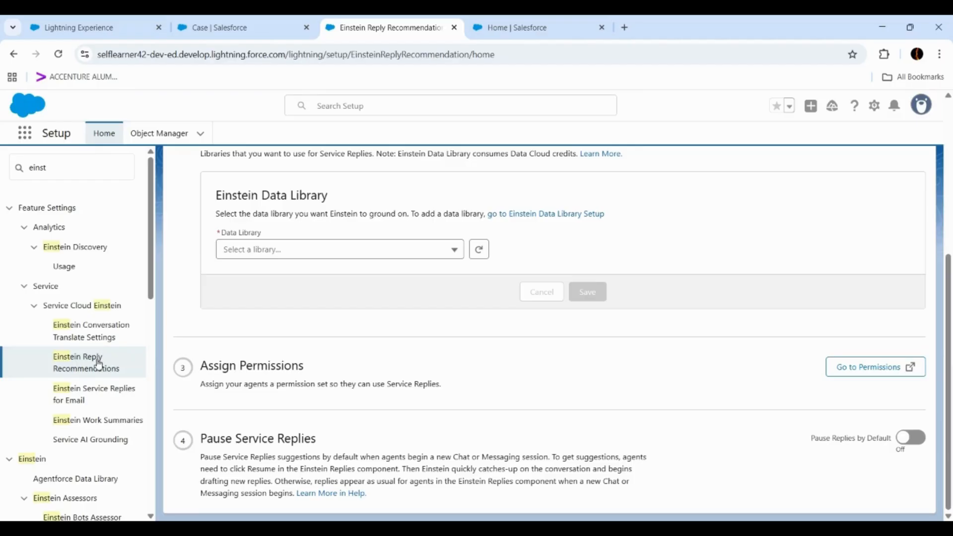
- Open the Service AI Grounding settings and turn on Service AI Grounding
{"action": "left_click", "coordinate": [94, 440]}
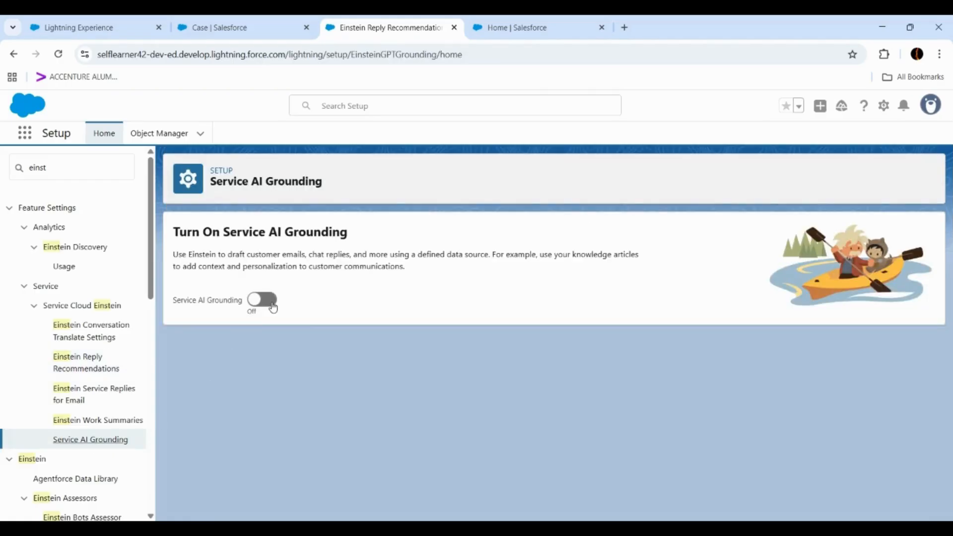
{"action": "left_click", "coordinate": [272, 306]}
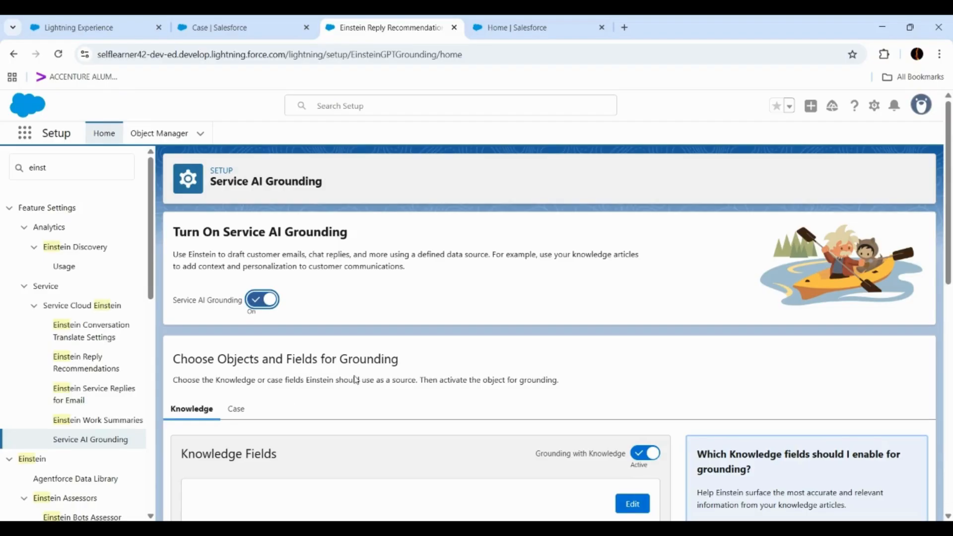
- Deactivate Grounding with Knowledge and activate it again
{"action": "scroll", "coordinate": [211, 373], "scroll_direction": "down", "scroll_amount": 2}
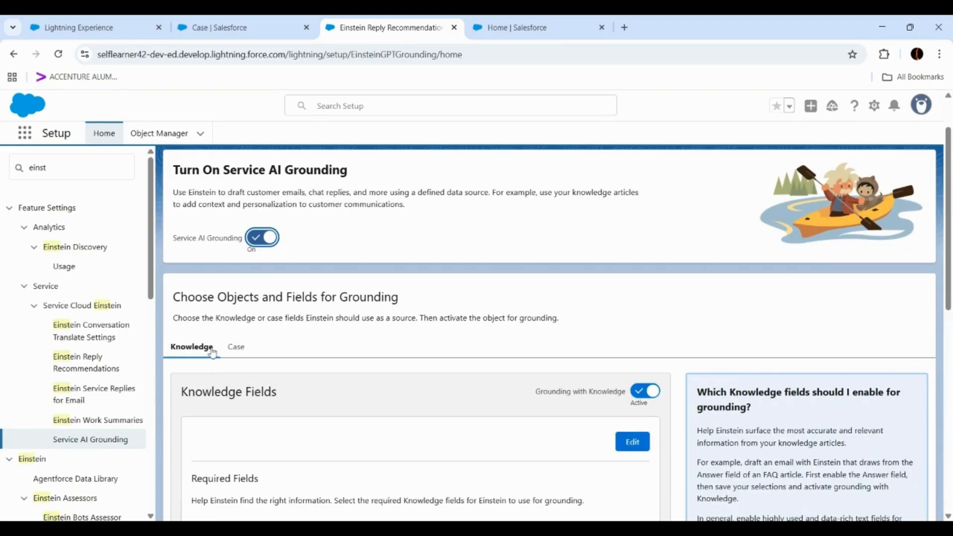
{"action": "scroll", "coordinate": [219, 322], "scroll_direction": "down", "scroll_amount": 2}
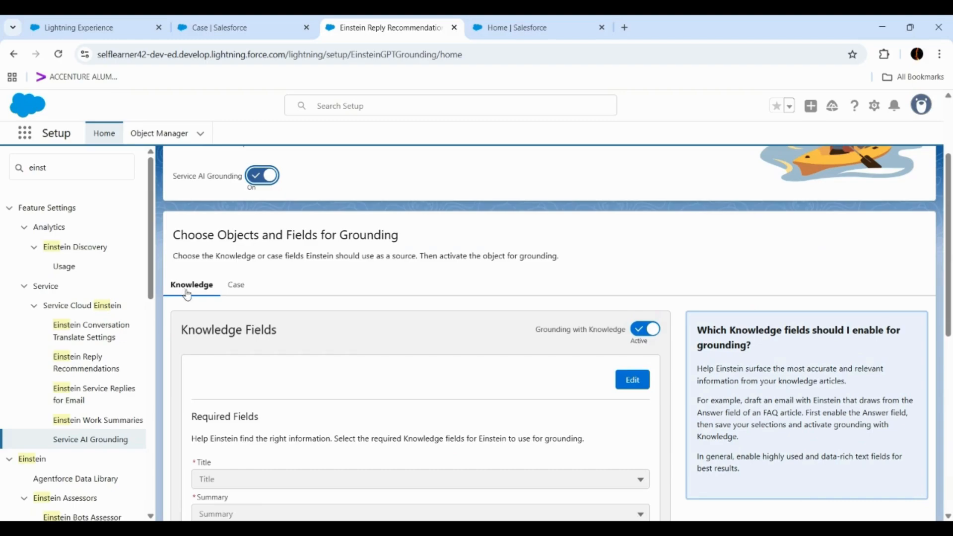
{"action": "left_click", "coordinate": [640, 331]}
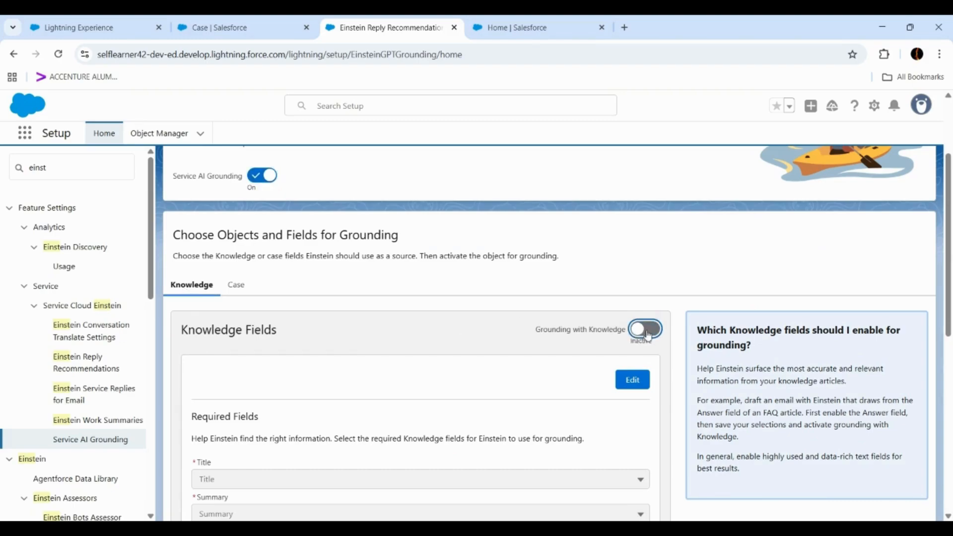
{"action": "left_click", "coordinate": [651, 331]}
- Start editing the Knowledge grounding fields and choose Title for the required Title field
{"action": "scroll", "coordinate": [403, 334], "scroll_direction": "down", "scroll_amount": 2}
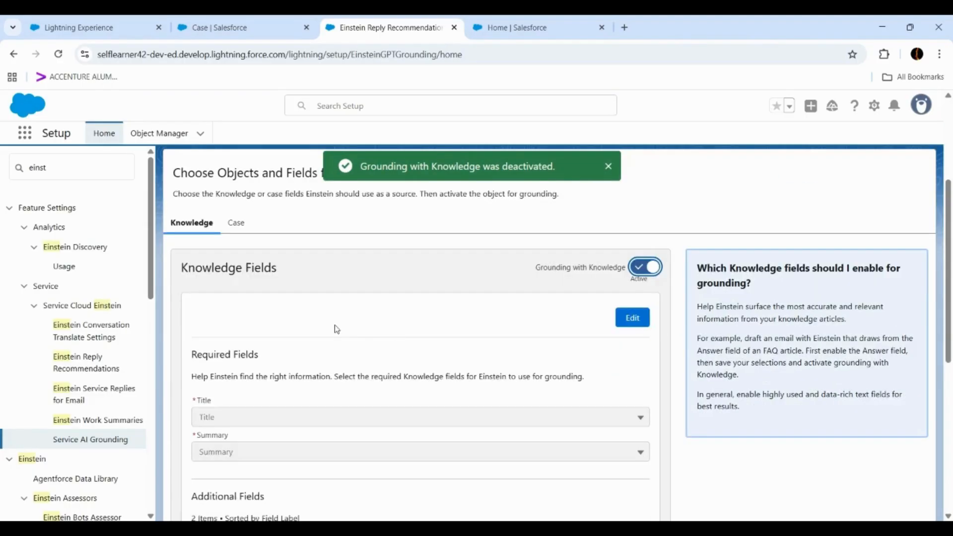
{"action": "left_click", "coordinate": [632, 256]}
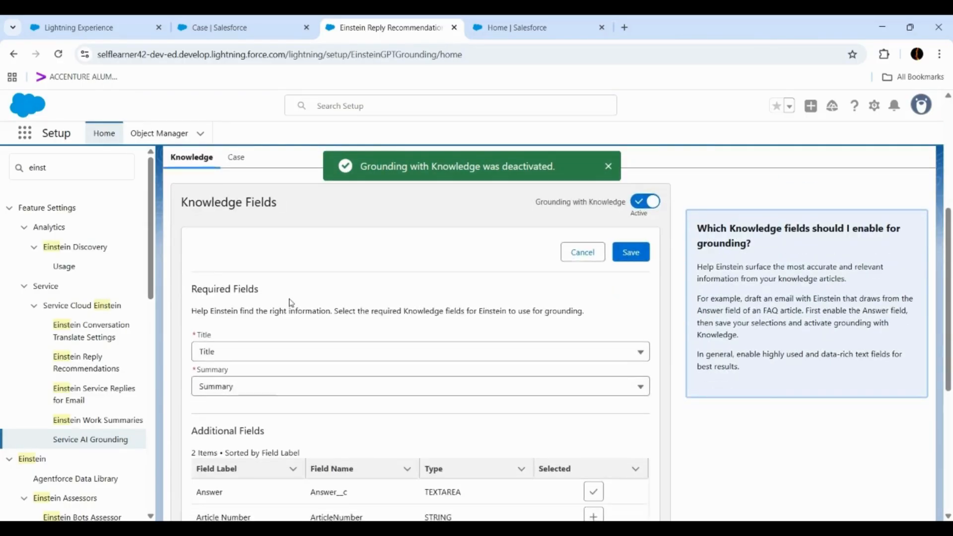
{"action": "scroll", "coordinate": [287, 304], "scroll_direction": "down", "scroll_amount": 2}
{"action": "left_click", "coordinate": [232, 294]}
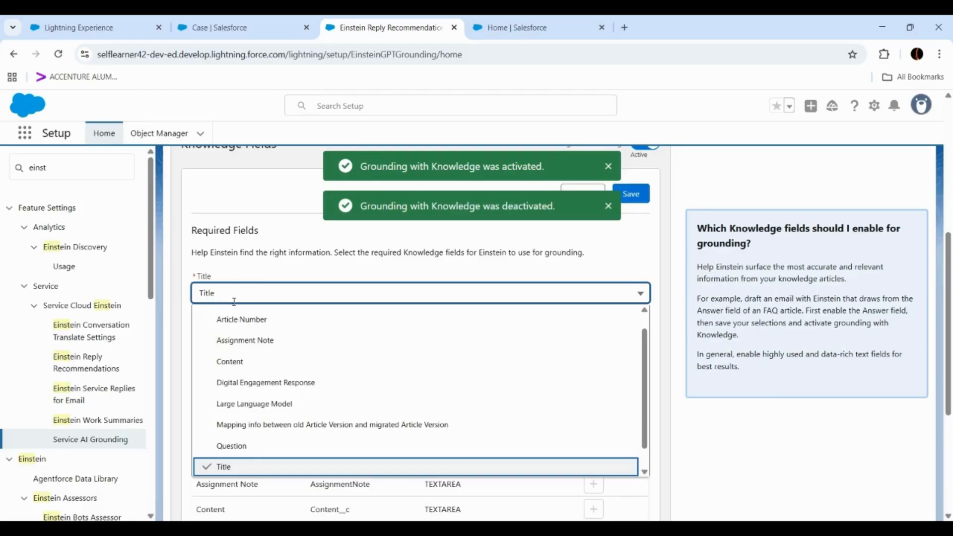
{"action": "left_click", "coordinate": [241, 466]}
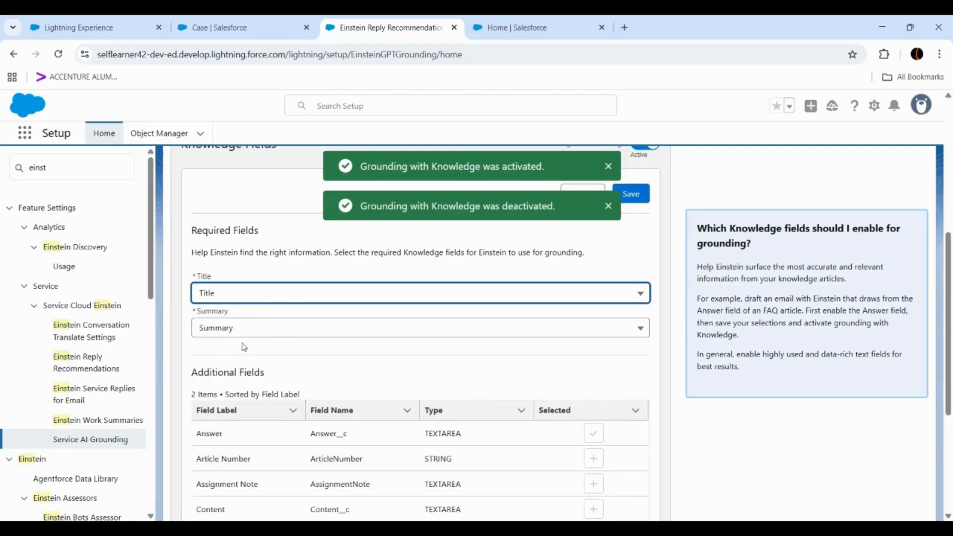
- Keep Answer and Question as the additional Knowledge fields for grounding and save the selections
{"action": "scroll", "coordinate": [243, 344], "scroll_direction": "up", "scroll_amount": 1}
{"action": "scroll", "coordinate": [446, 352], "scroll_direction": "down", "scroll_amount": 2}
{"action": "scroll", "coordinate": [456, 367], "scroll_direction": "down", "scroll_amount": 1}
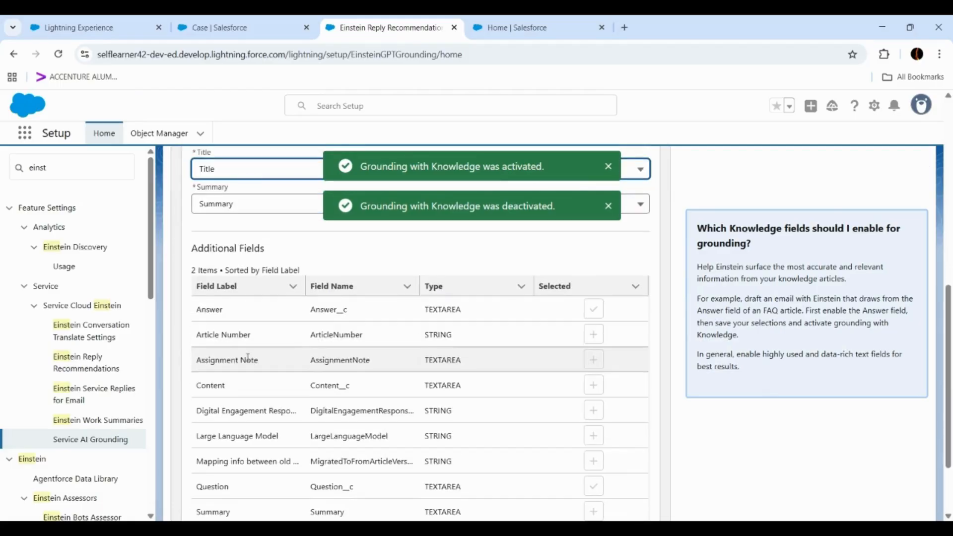
{"action": "left_click", "coordinate": [598, 318]}
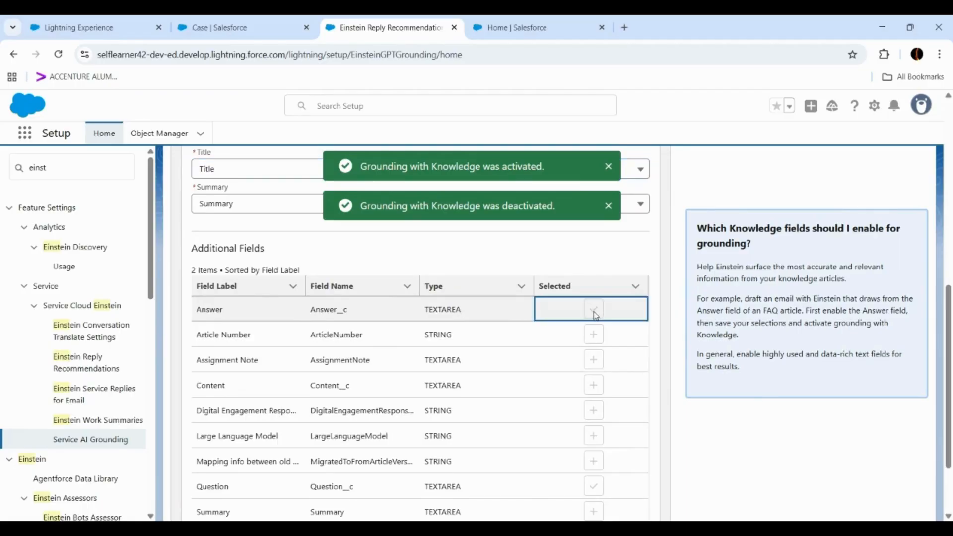
{"action": "scroll", "coordinate": [436, 355], "scroll_direction": "down", "scroll_amount": 2}
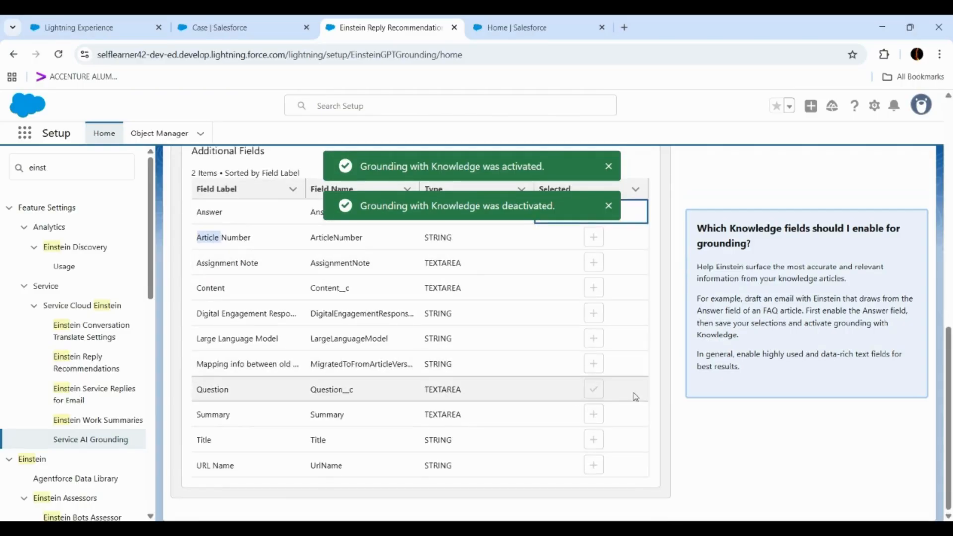
{"action": "left_click", "coordinate": [595, 390]}
{"action": "scroll", "coordinate": [598, 385], "scroll_direction": "up", "scroll_amount": 7}
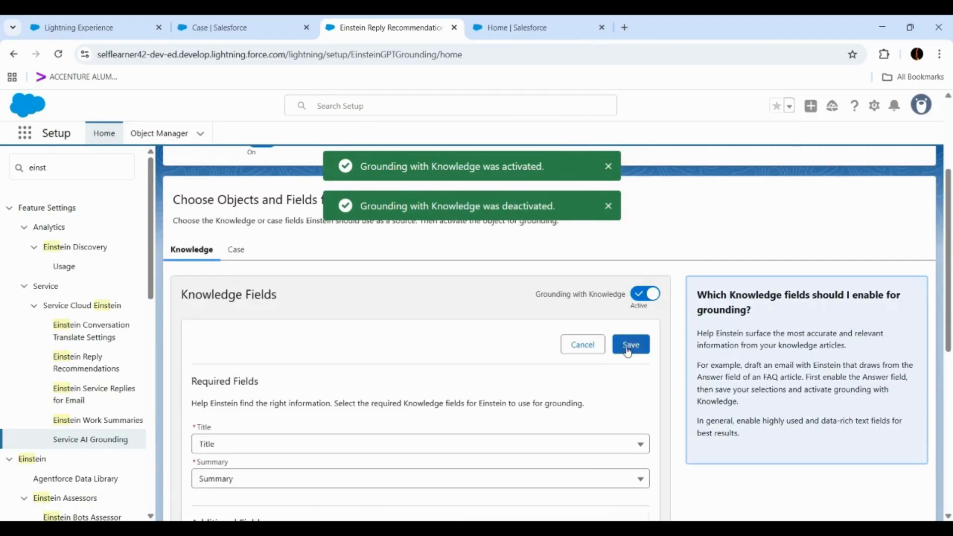
{"action": "left_click", "coordinate": [628, 347]}
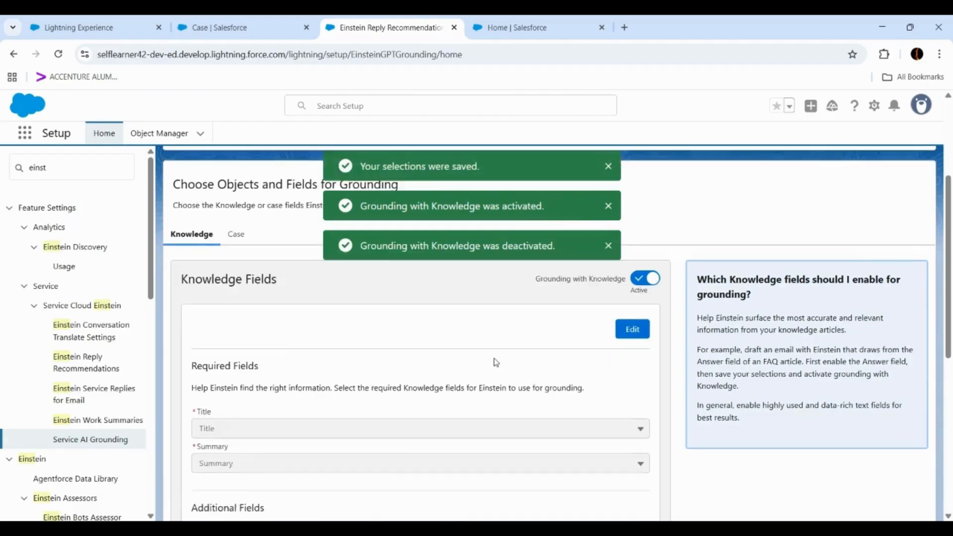
- Dismiss the notifications and review the required and additional Knowledge fields selected for grounding
{"action": "scroll", "coordinate": [496, 362], "scroll_direction": "down", "scroll_amount": 7}
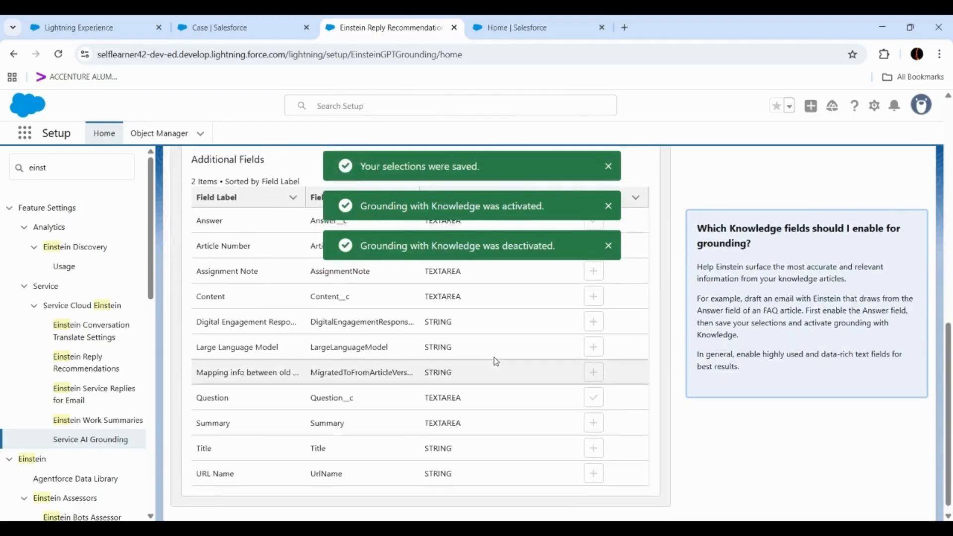
{"action": "scroll", "coordinate": [496, 361], "scroll_direction": "up", "scroll_amount": 7}
{"action": "scroll", "coordinate": [360, 360], "scroll_direction": "up", "scroll_amount": 1}
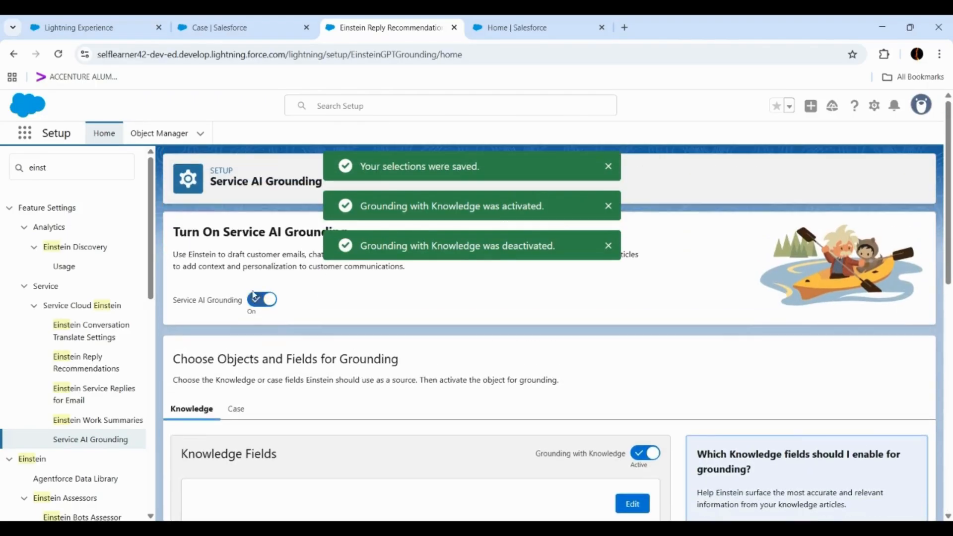
{"action": "left_click", "coordinate": [607, 245]}
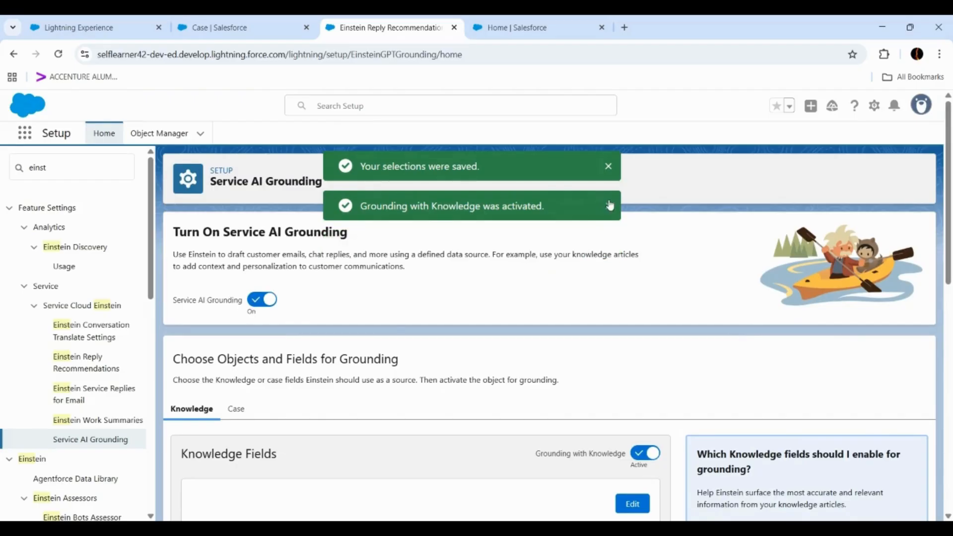
{"action": "left_click", "coordinate": [608, 205]}
{"action": "left_click", "coordinate": [608, 169]}
{"action": "scroll", "coordinate": [391, 326], "scroll_direction": "down", "scroll_amount": 3}
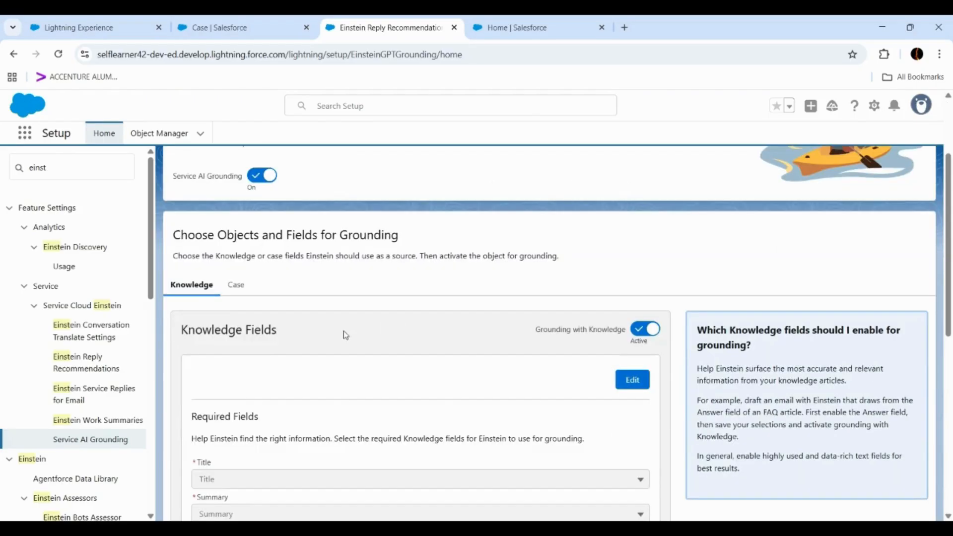
{"action": "scroll", "coordinate": [218, 365], "scroll_direction": "down", "scroll_amount": 3}
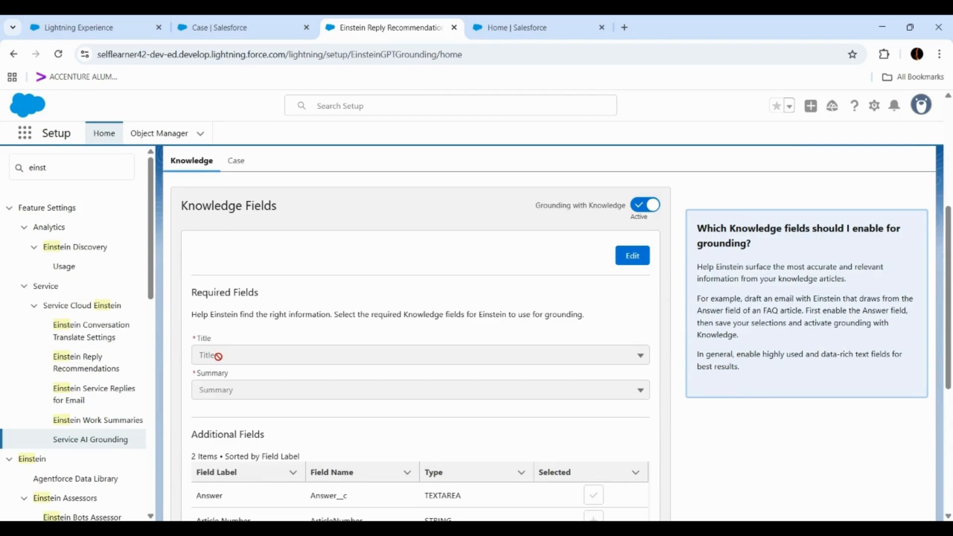
{"action": "scroll", "coordinate": [221, 387], "scroll_direction": "down", "scroll_amount": 3}
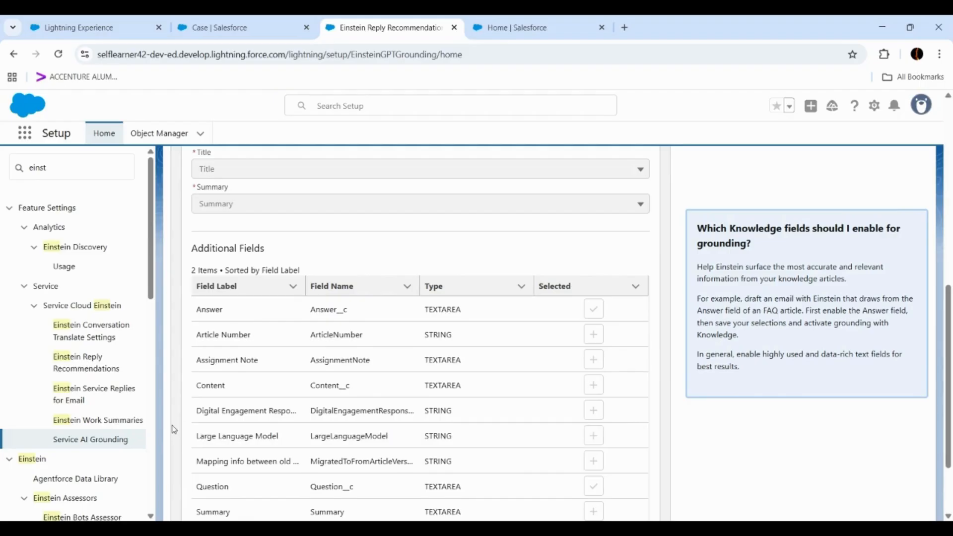
- Open the Case grounding fields for editing, keeping Subject as the required Subject field
{"action": "scroll", "coordinate": [244, 302], "scroll_direction": "up", "scroll_amount": 5}
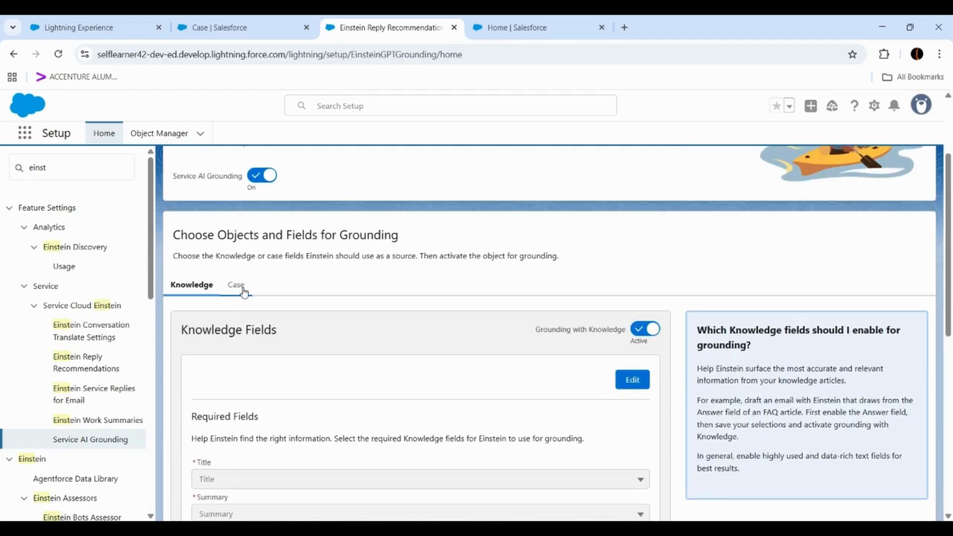
{"action": "left_click", "coordinate": [244, 293]}
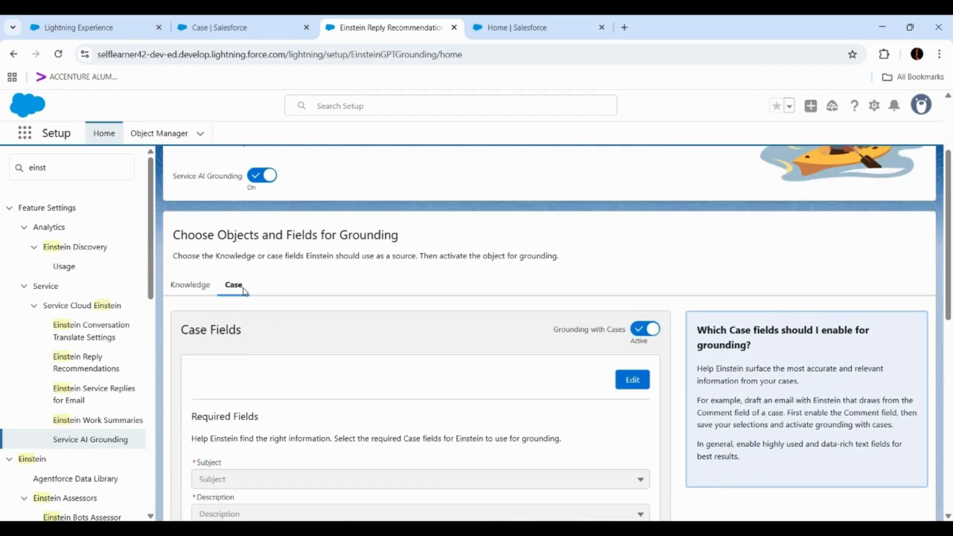
{"action": "scroll", "coordinate": [272, 302], "scroll_direction": "down", "scroll_amount": 3}
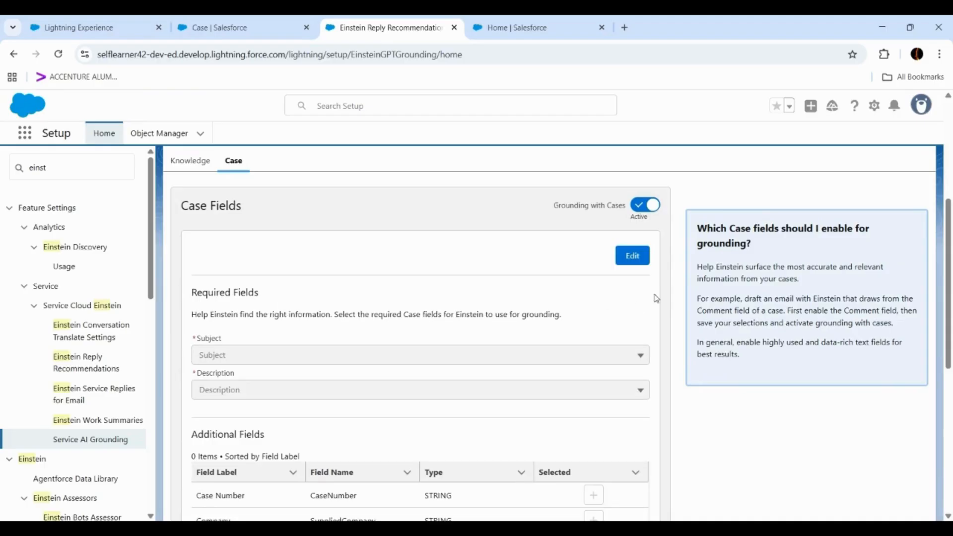
{"action": "left_click", "coordinate": [632, 256]}
{"action": "left_click", "coordinate": [427, 355]}
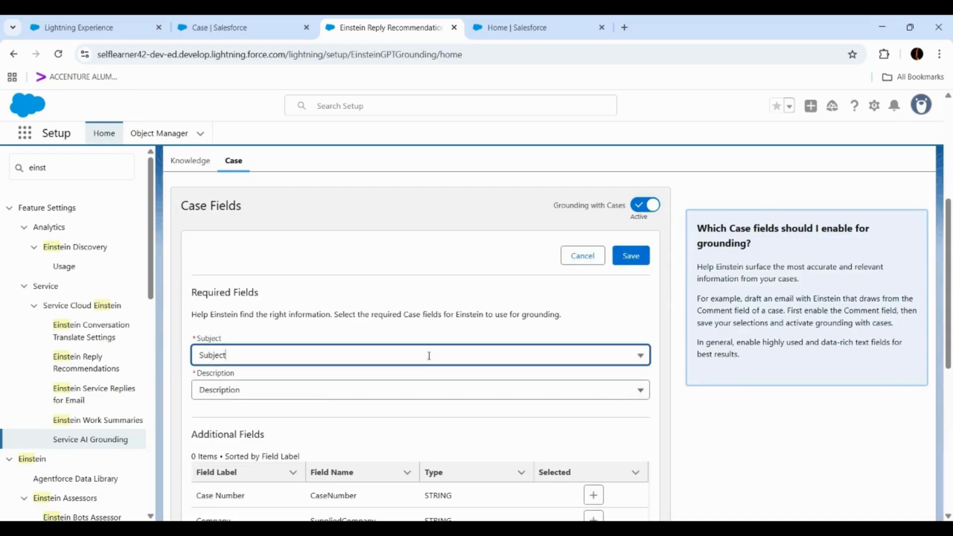
{"action": "left_click", "coordinate": [294, 313]}
- Add Case Number and Name as additional Case fields for grounding
{"action": "scroll", "coordinate": [273, 305], "scroll_direction": "down", "scroll_amount": 3}
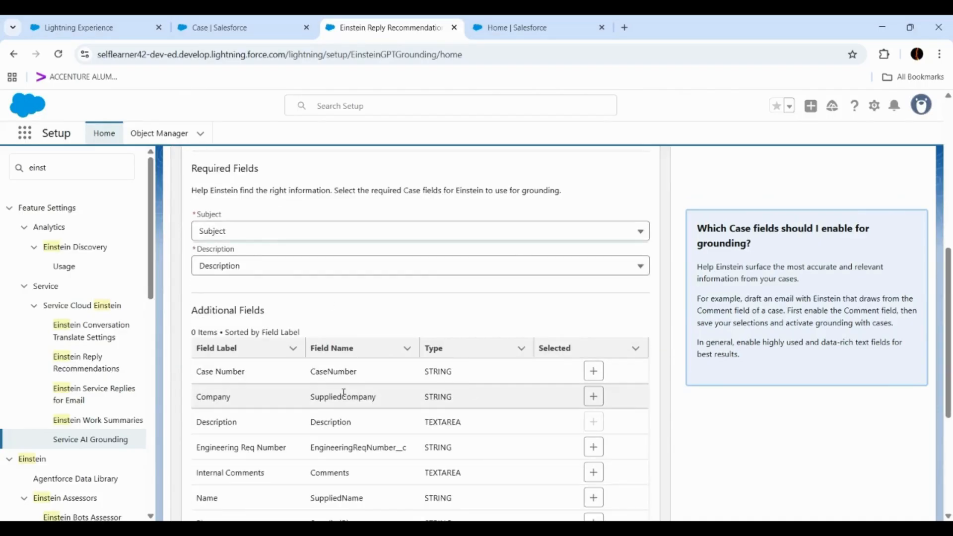
{"action": "left_click", "coordinate": [593, 372]}
{"action": "scroll", "coordinate": [588, 347], "scroll_direction": "down", "scroll_amount": 2}
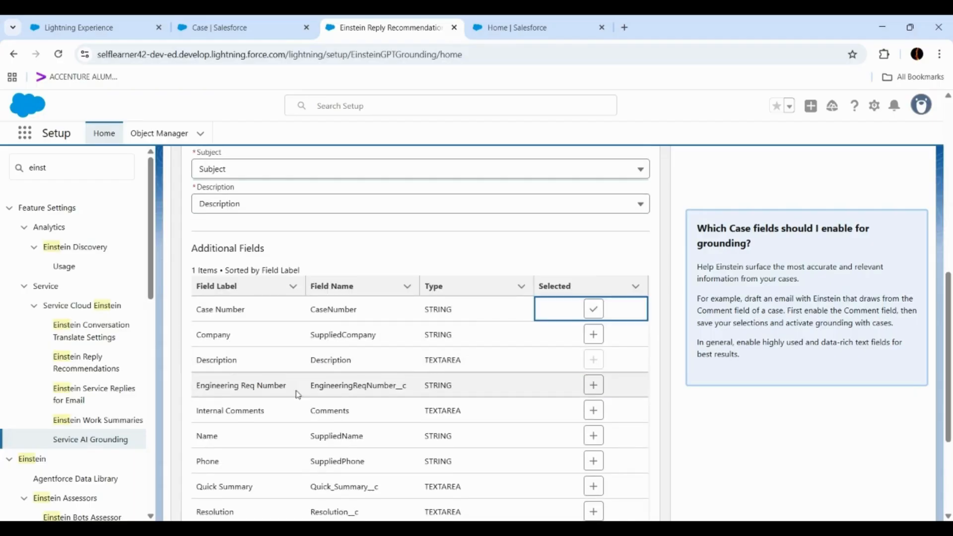
{"action": "left_click", "coordinate": [590, 439]}
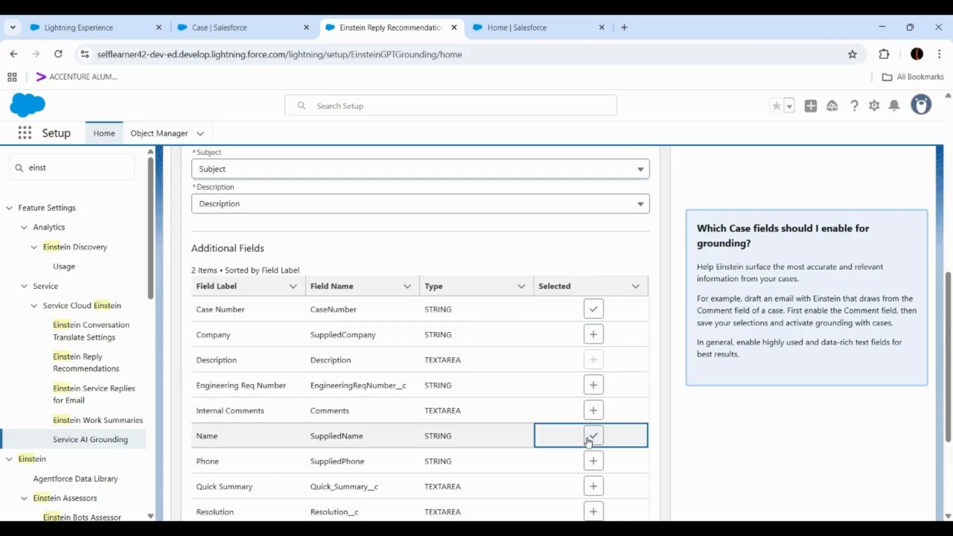
- Add Quick Summary as an additional Case field for grounding and save the Case field selections
{"action": "scroll", "coordinate": [448, 396], "scroll_direction": "up", "scroll_amount": 5}
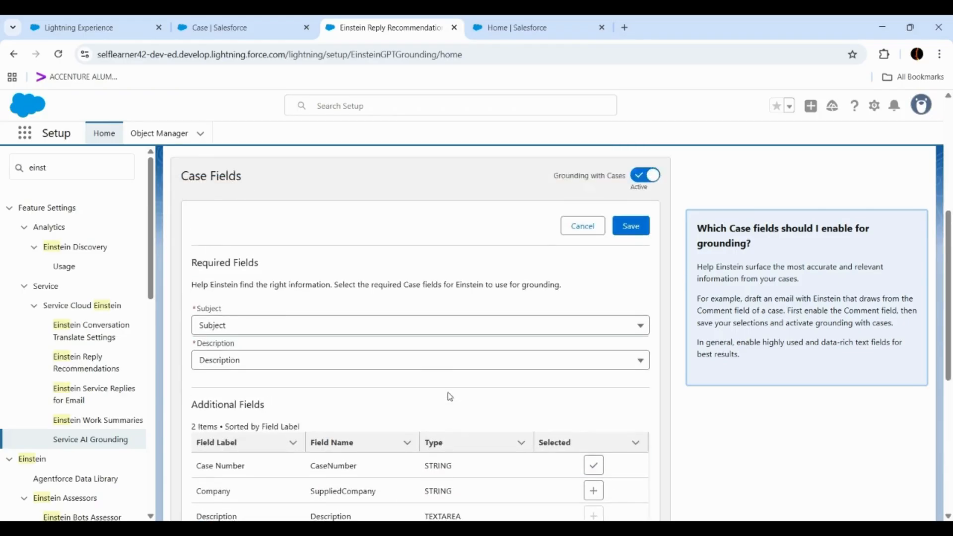
{"action": "scroll", "coordinate": [449, 396], "scroll_direction": "down", "scroll_amount": 7}
{"action": "left_click", "coordinate": [590, 423]}
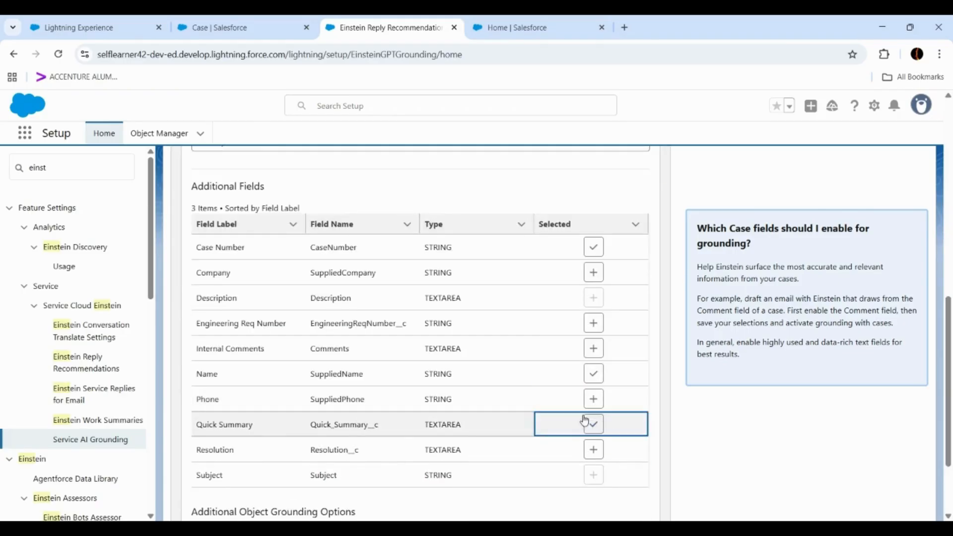
{"action": "scroll", "coordinate": [559, 377], "scroll_direction": "up", "scroll_amount": 6}
{"action": "left_click", "coordinate": [630, 380]}
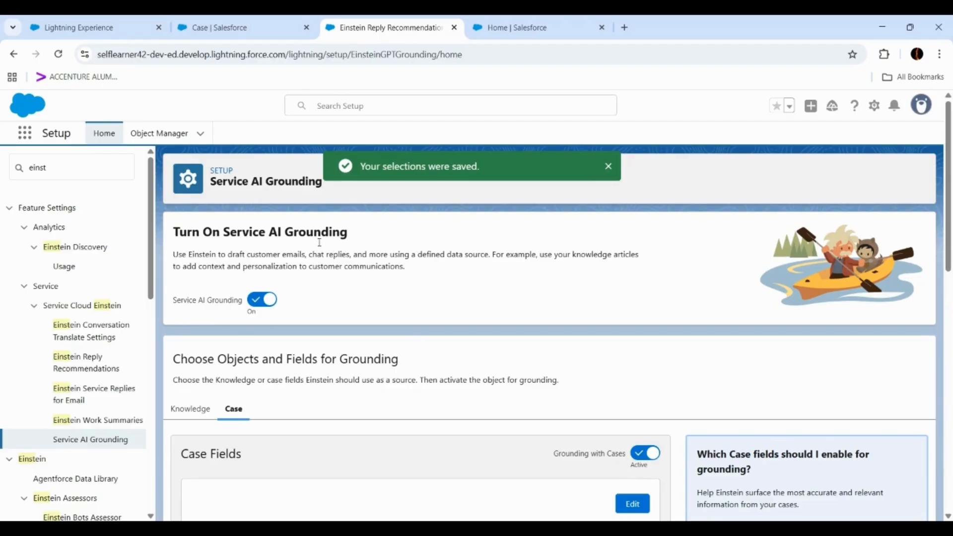
- Switch to the Service Console and close the open messaging session and All Activated Orders workspaces
{"action": "left_click", "coordinate": [256, 32]}
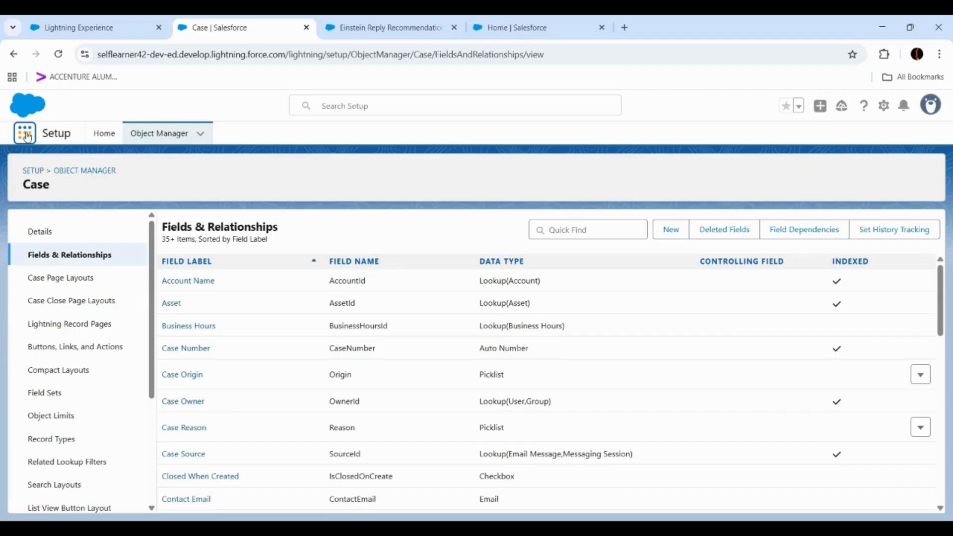
{"action": "left_click", "coordinate": [59, 58]}
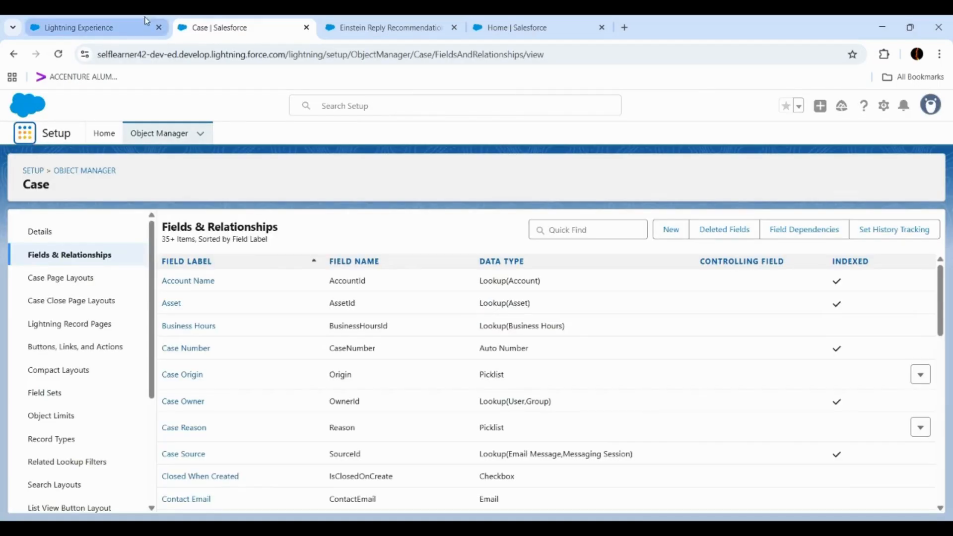
{"action": "left_click", "coordinate": [95, 34]}
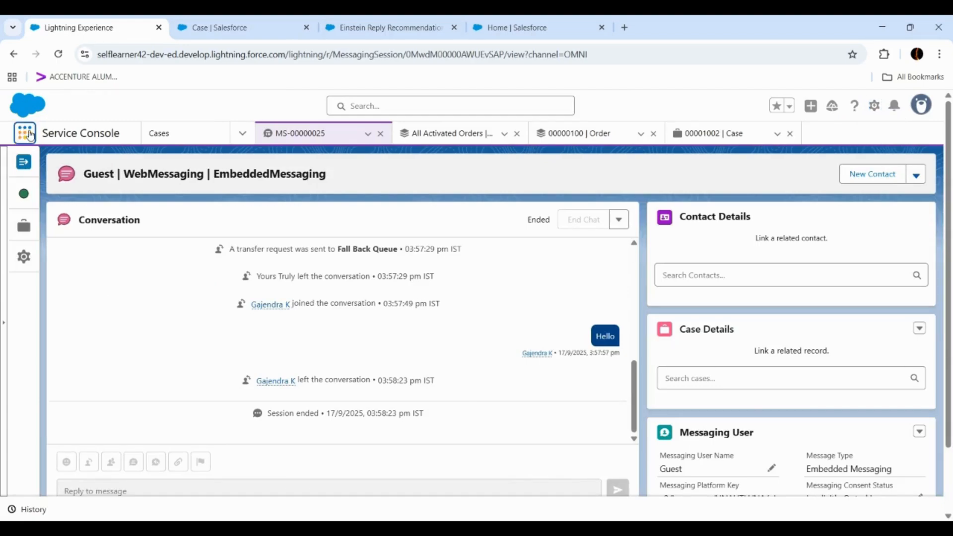
{"action": "left_click", "coordinate": [382, 134]}
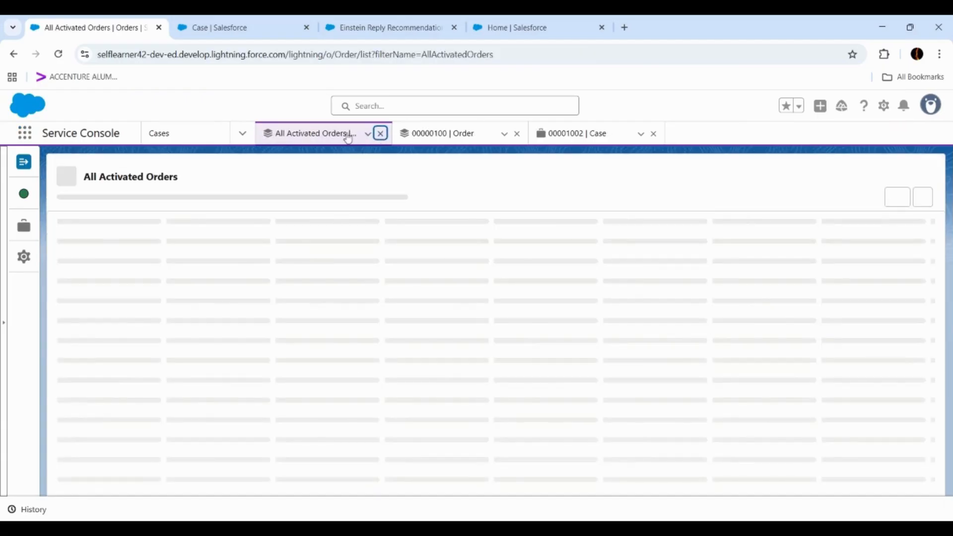
{"action": "left_click", "coordinate": [380, 133]}
- Open the Messaging Sessions list in the Service Console and dismiss the New Admin Settings for Record Pages prompt
{"action": "left_click", "coordinate": [242, 133]}
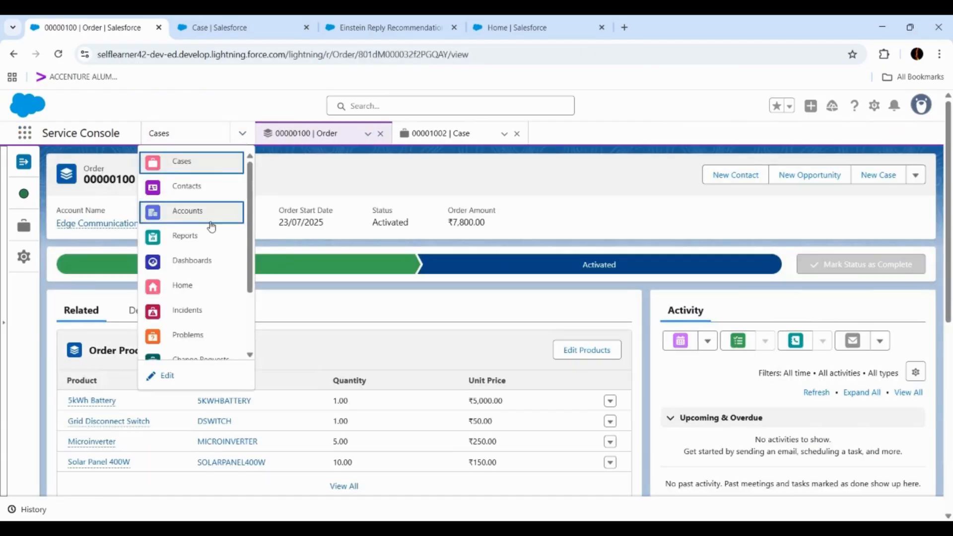
{"action": "scroll", "coordinate": [210, 228], "scroll_direction": "down", "scroll_amount": 3}
{"action": "left_click", "coordinate": [202, 297]}
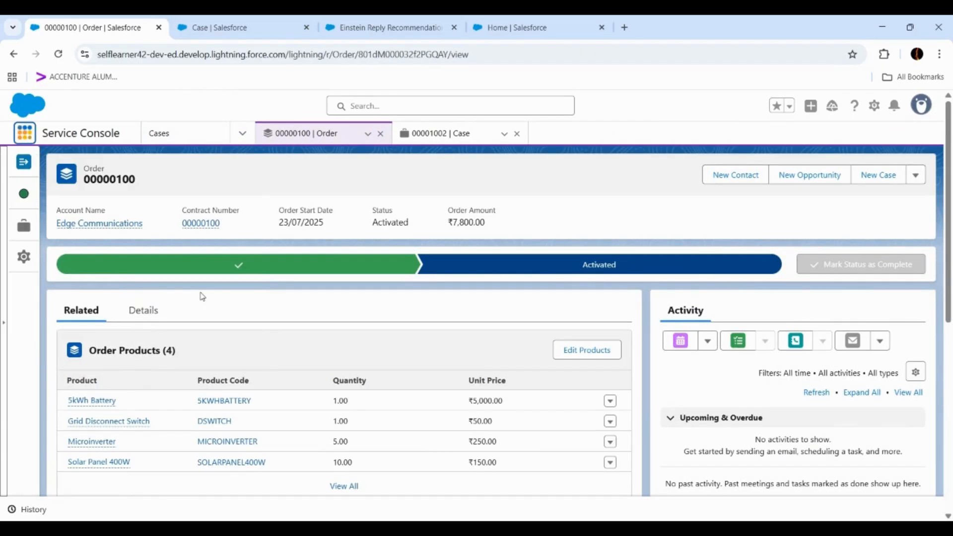
{"action": "left_click", "coordinate": [243, 133]}
{"action": "left_click", "coordinate": [244, 134]}
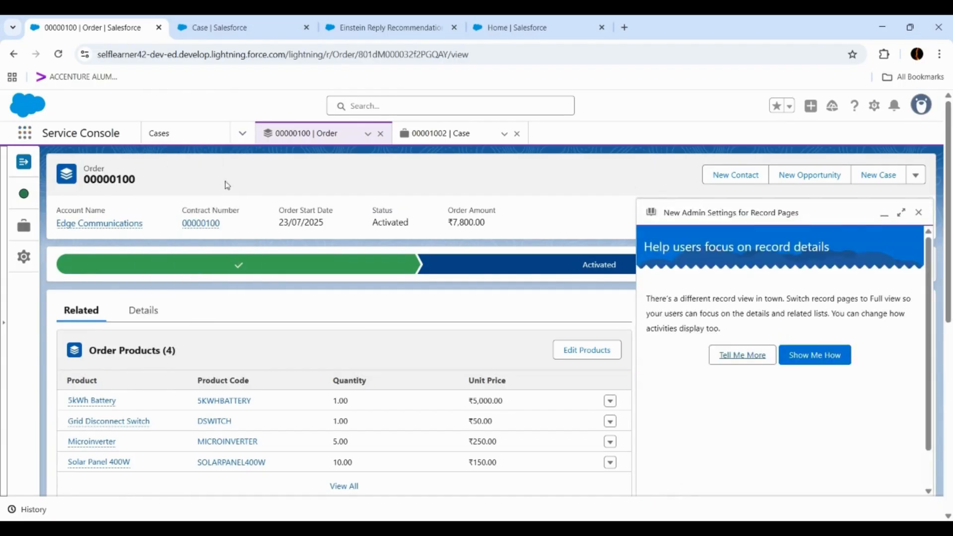
{"action": "left_click", "coordinate": [246, 134]}
{"action": "scroll", "coordinate": [193, 293], "scroll_direction": "down", "scroll_amount": 3}
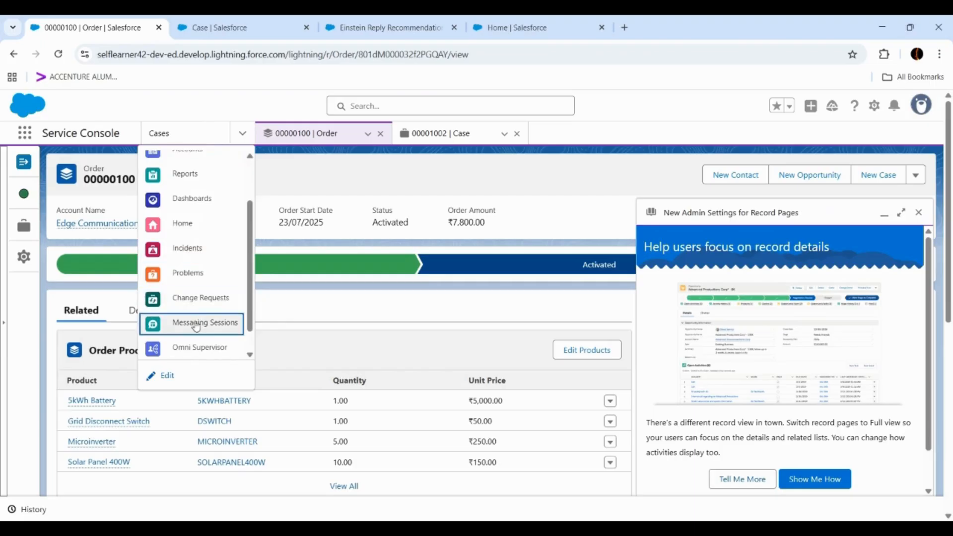
{"action": "left_click", "coordinate": [196, 326]}
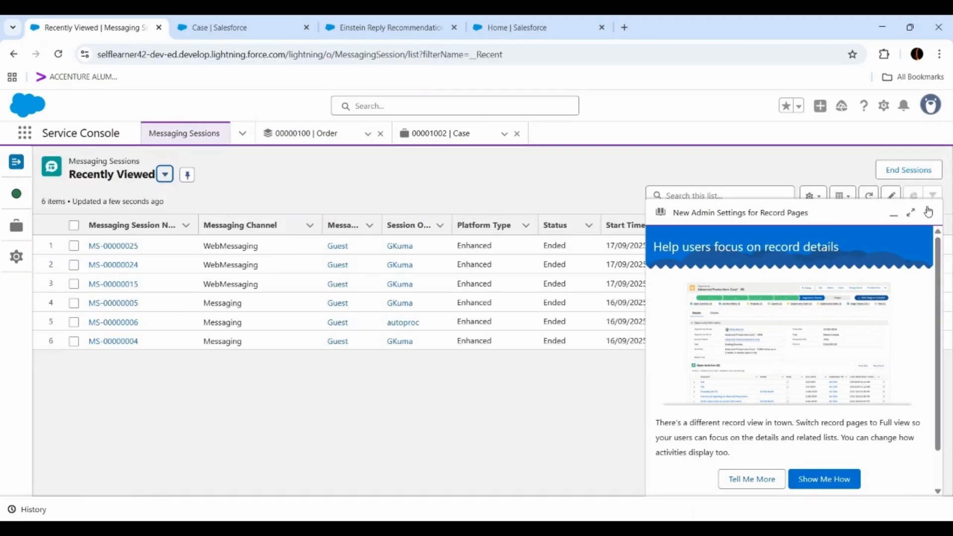
{"action": "left_click", "coordinate": [926, 212]}
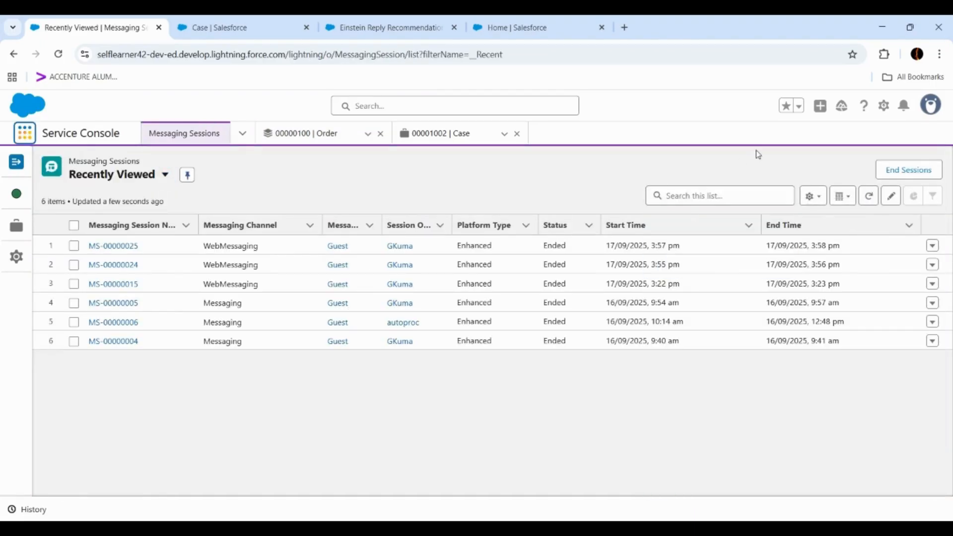
- Open messaging session MS-00000025 and start editing its record page in Lightning App Builder
{"action": "left_click", "coordinate": [883, 106]}
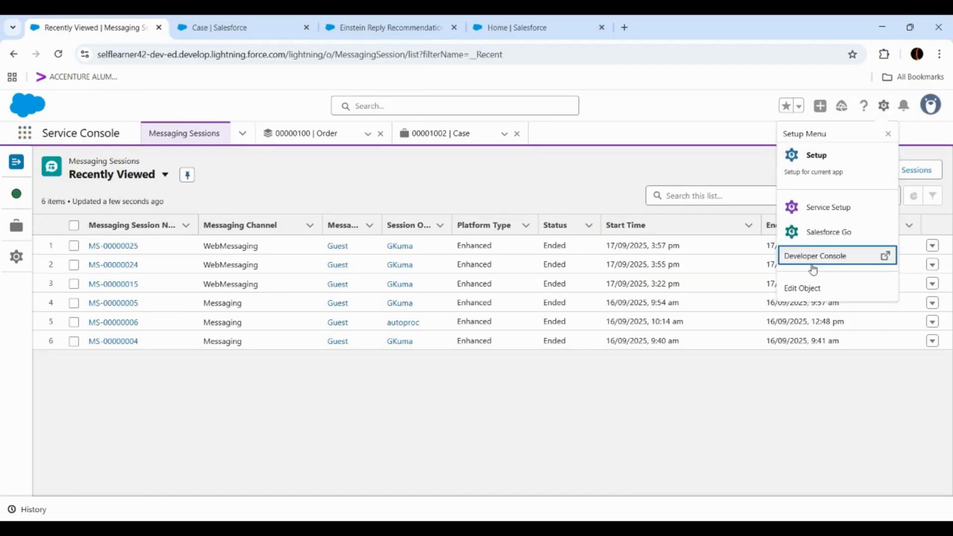
{"action": "left_click", "coordinate": [119, 249]}
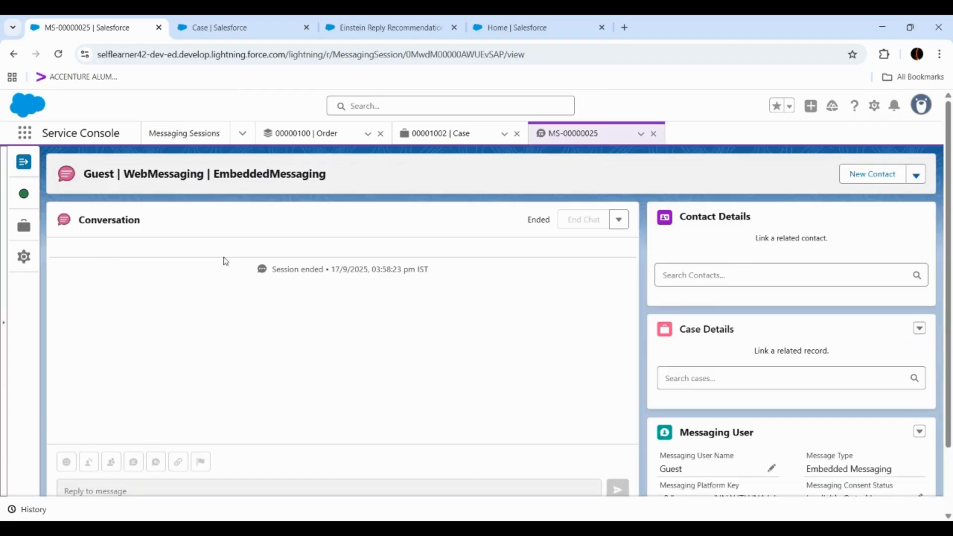
{"action": "left_click", "coordinate": [875, 107]}
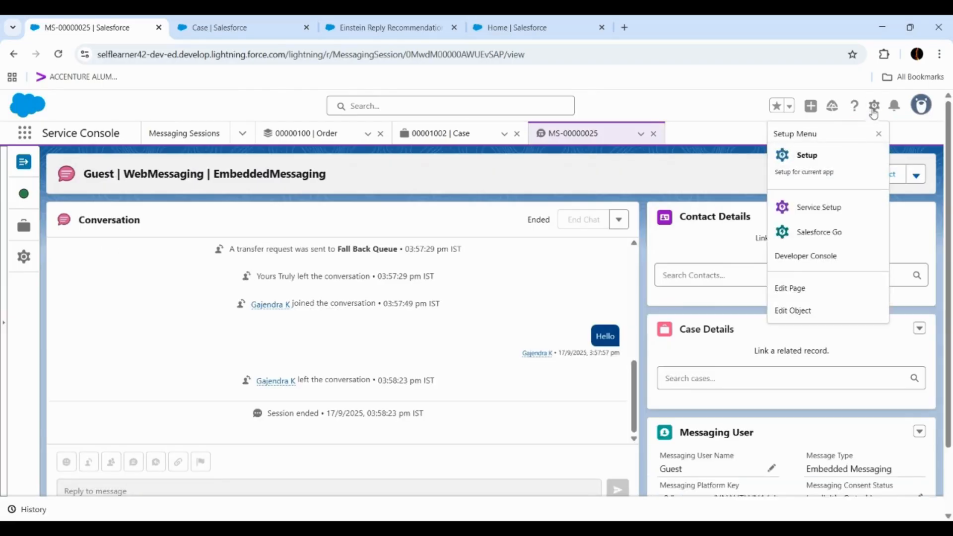
{"action": "left_click", "coordinate": [797, 297]}
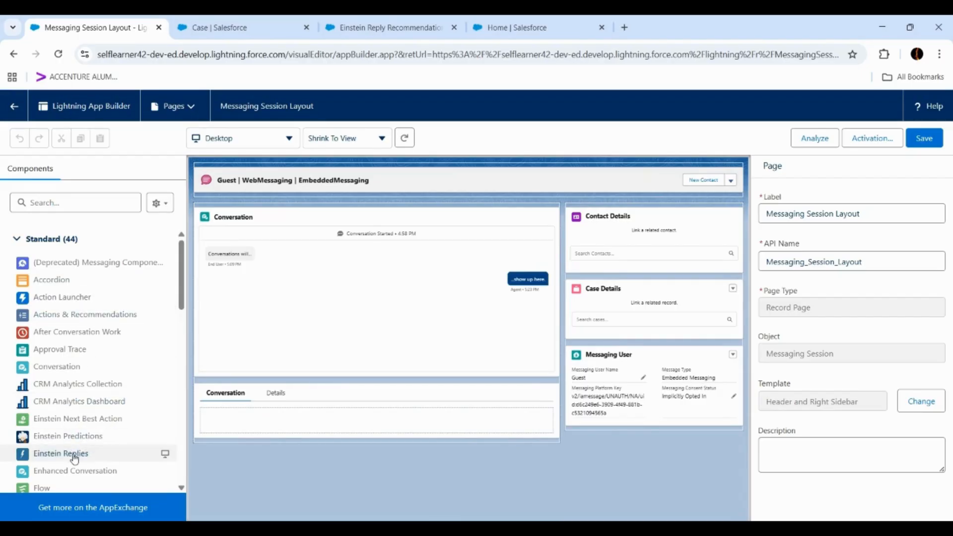
- Add the Einstein Replies component above Contact Details, save the Messaging Session Layout and review its activation
{"action": "left_click_drag", "start_coordinate": [74, 458], "coordinate": [585, 211]}
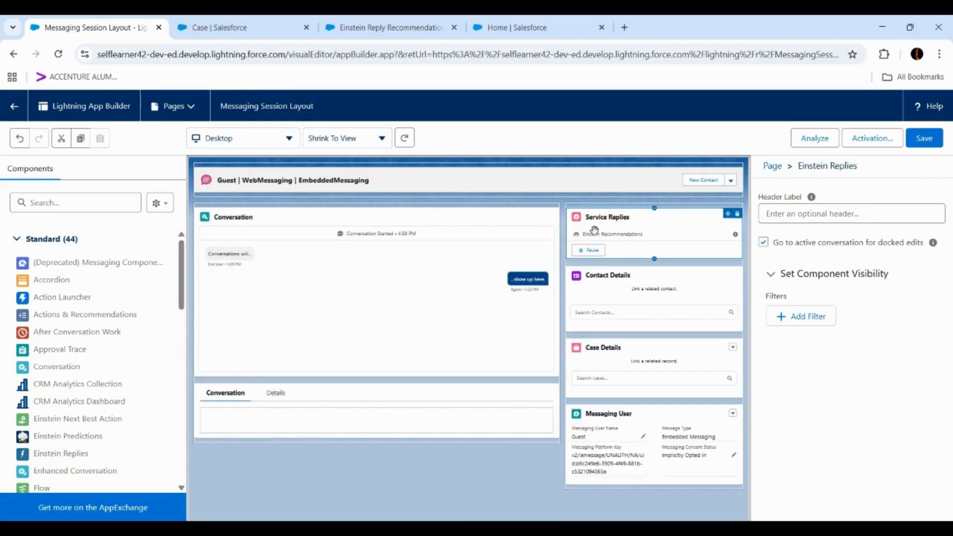
{"action": "left_click", "coordinate": [924, 139]}
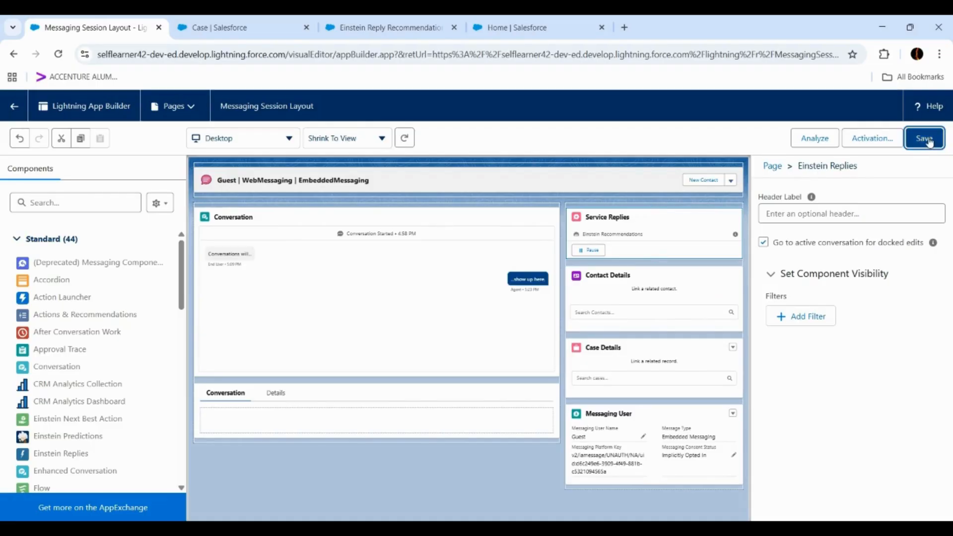
{"action": "left_click", "coordinate": [873, 139]}
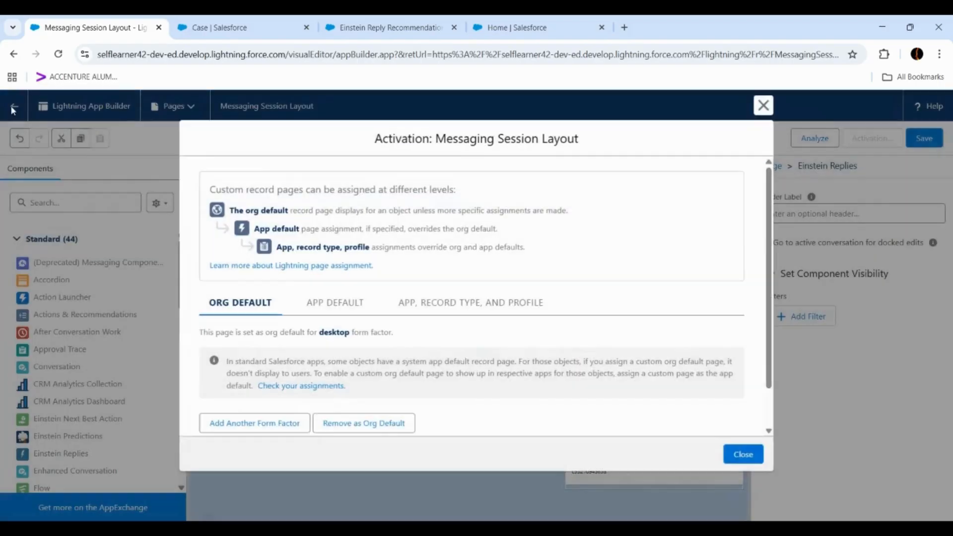
{"action": "left_click", "coordinate": [743, 462]}
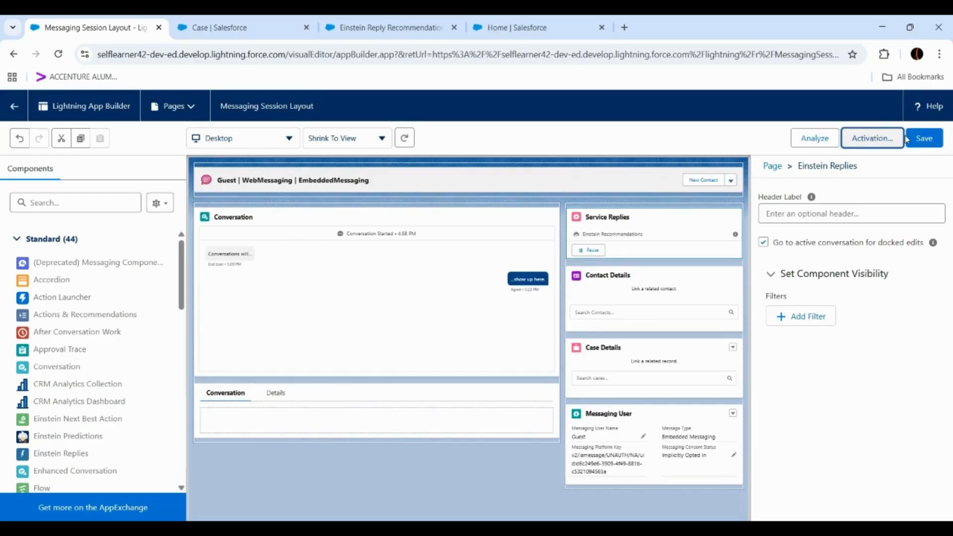
- Save the Messaging Session Layout again and return to the messaging session record, reloading its page
{"action": "left_click", "coordinate": [866, 137]}
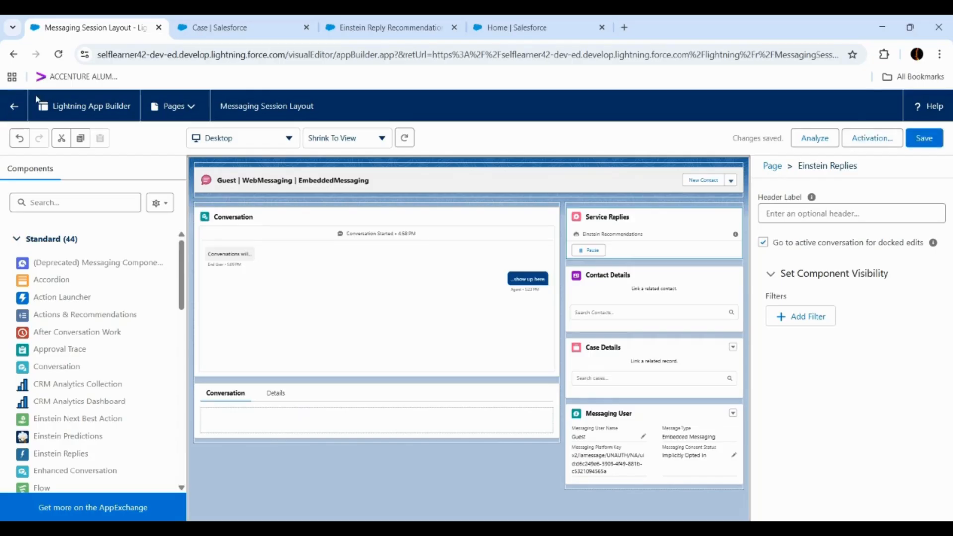
{"action": "left_click", "coordinate": [15, 107]}
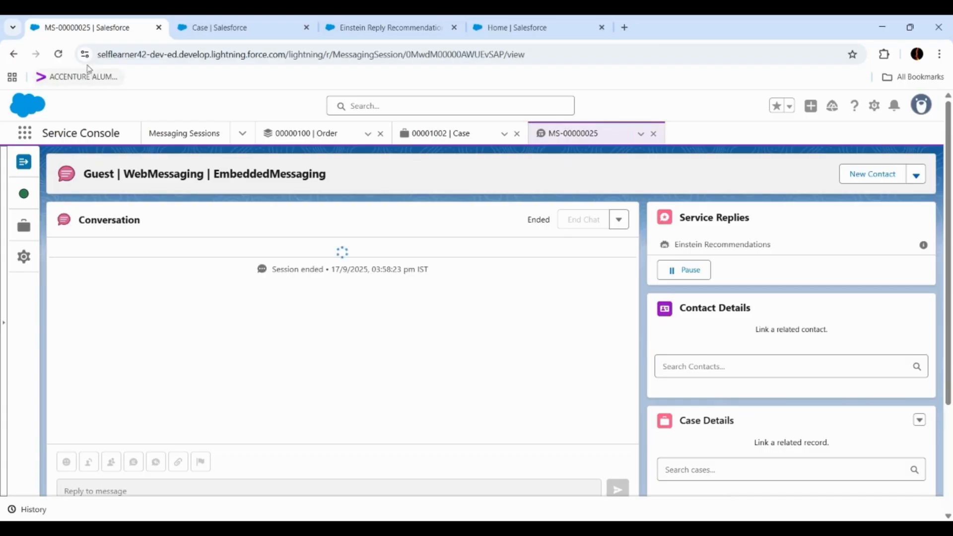
{"action": "left_click", "coordinate": [58, 54]}
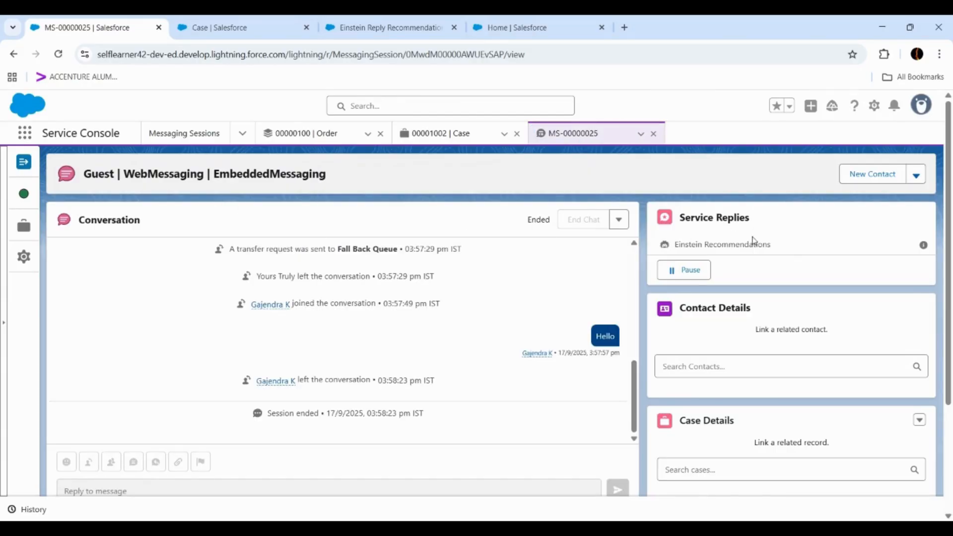
- Open the Omni-Channel inbox and switch the agent status to Offline and back to Available Messaging
{"action": "left_click", "coordinate": [24, 194]}
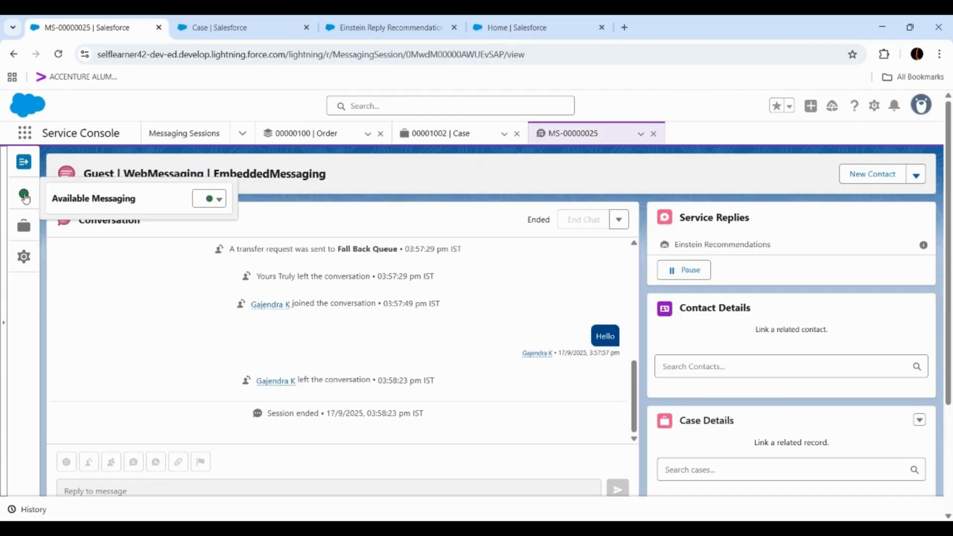
{"action": "left_click", "coordinate": [24, 196]}
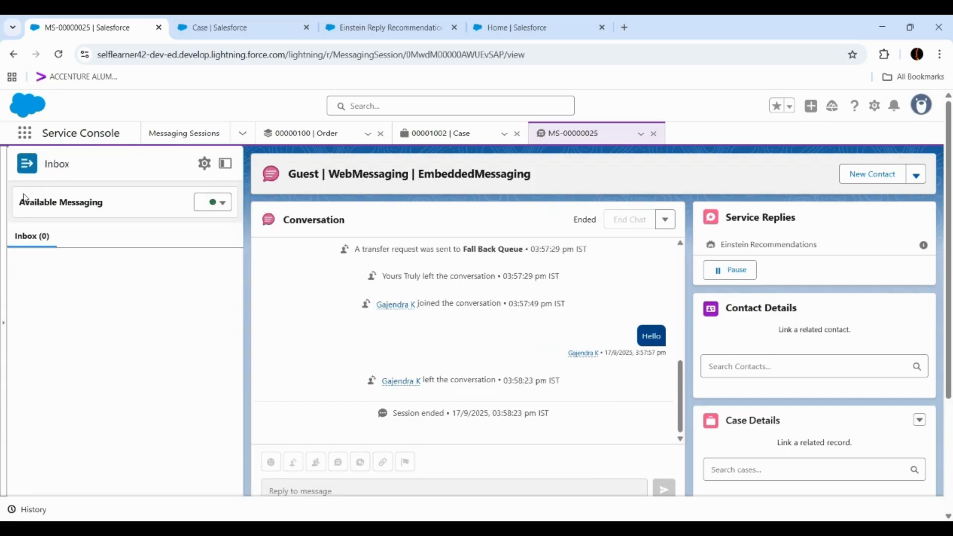
{"action": "left_click", "coordinate": [217, 202]}
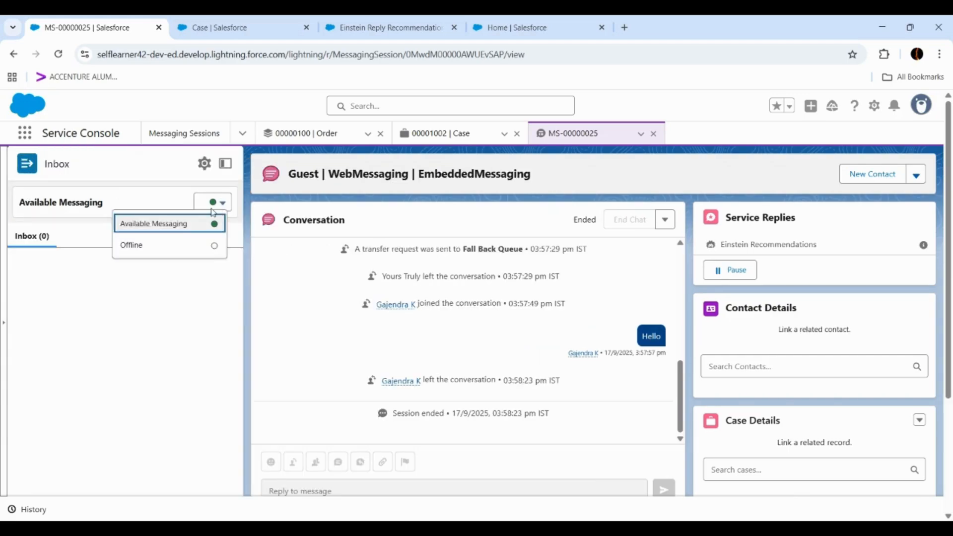
{"action": "left_click", "coordinate": [188, 248]}
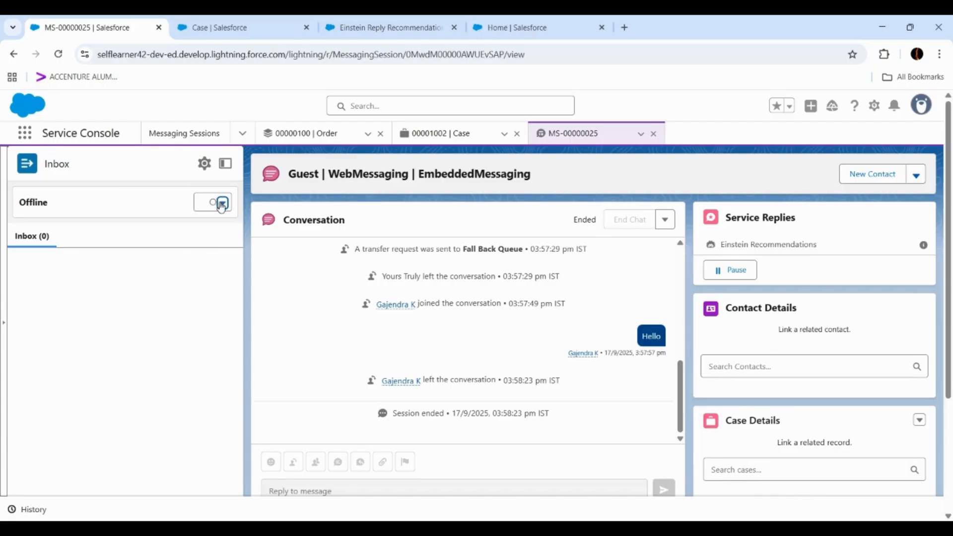
{"action": "left_click", "coordinate": [220, 203]}
{"action": "left_click", "coordinate": [188, 225]}
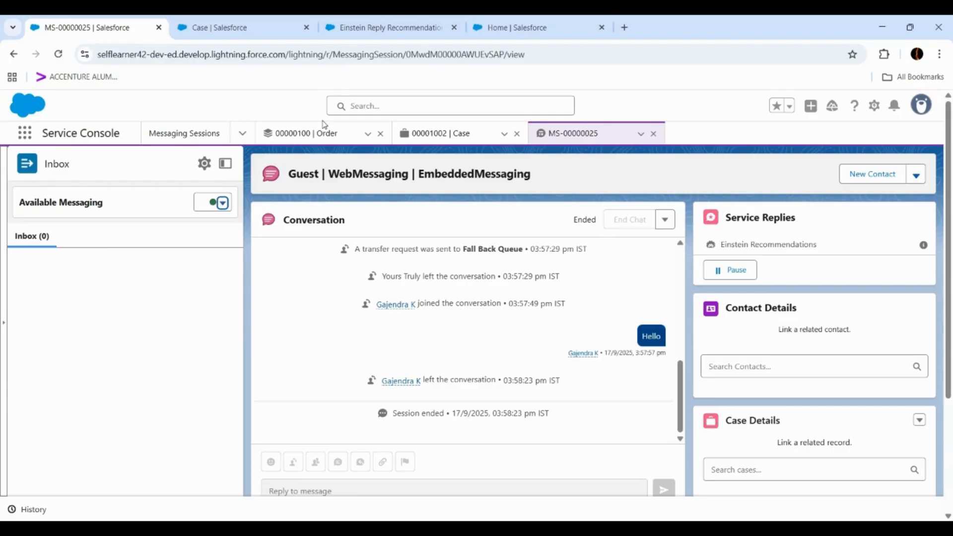
- Return to Setup, search for "embedd" and open Embedded Service Deployments
{"action": "left_click", "coordinate": [388, 29]}
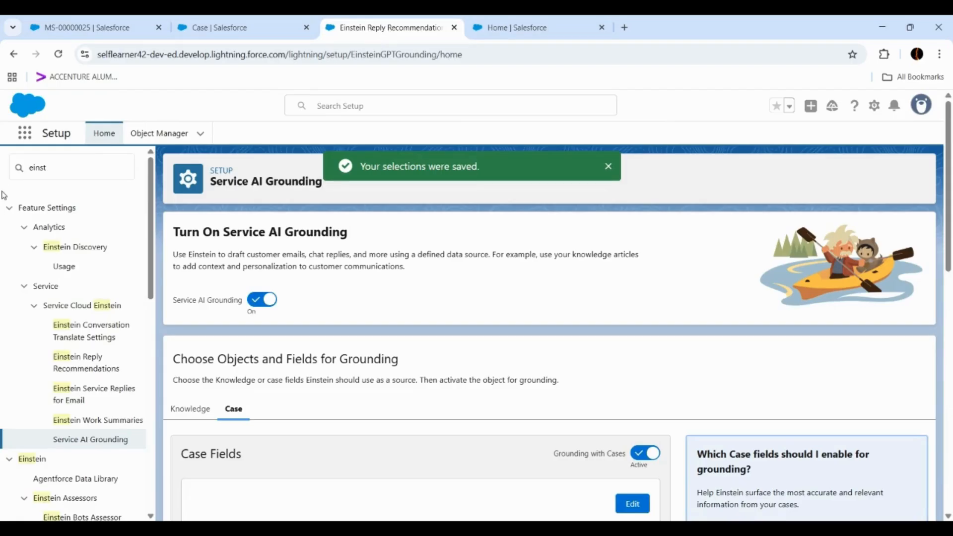
{"action": "left_click", "coordinate": [78, 171]}
{"action": "type", "text": "e"}
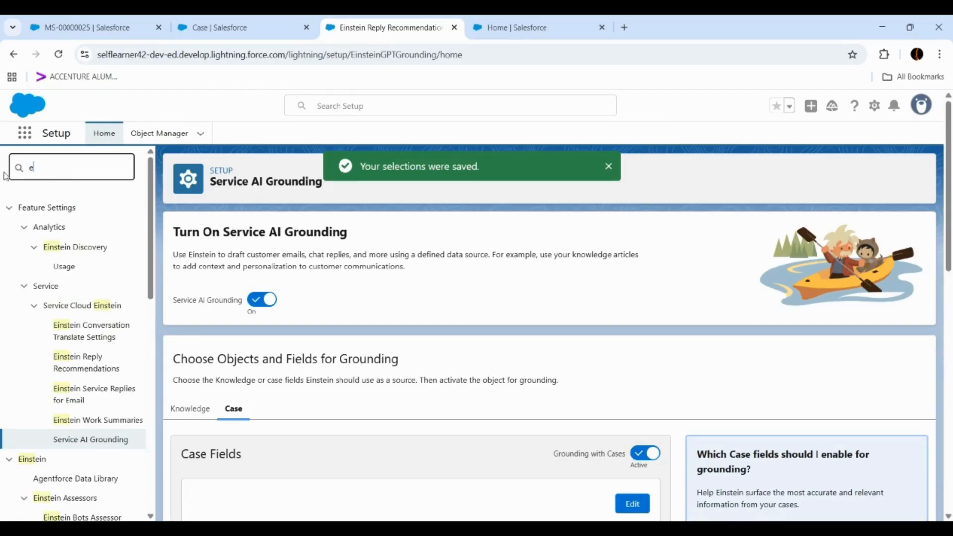
{"action": "type", "text": "mbedde"}
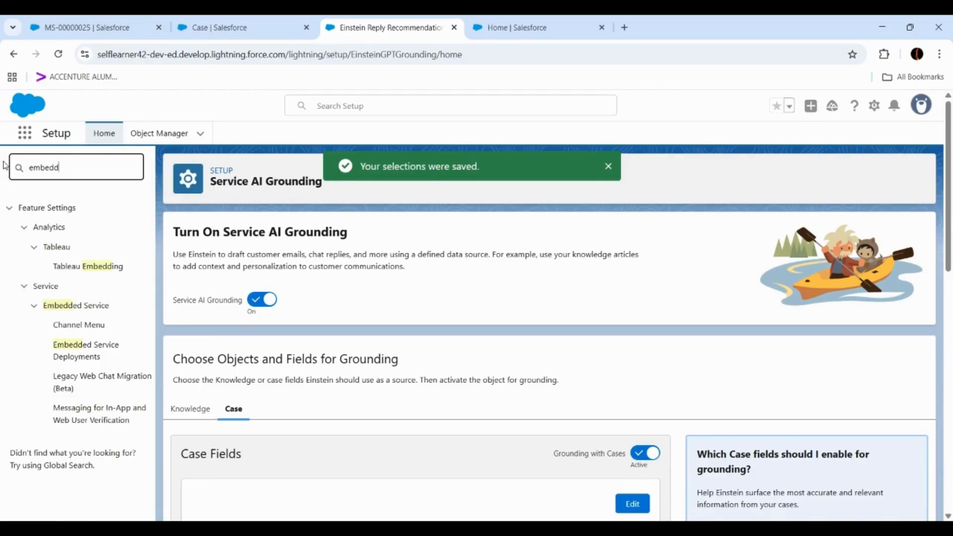
{"action": "left_click", "coordinate": [89, 356]}
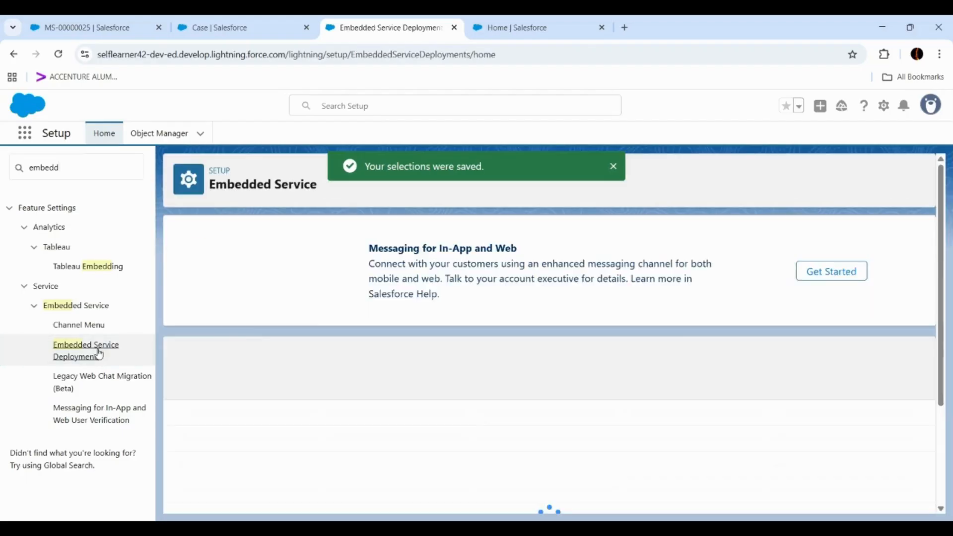
- Open the Help Site Messaging deployment and look over its configuration options
{"action": "scroll", "coordinate": [299, 433], "scroll_direction": "down", "scroll_amount": 1}
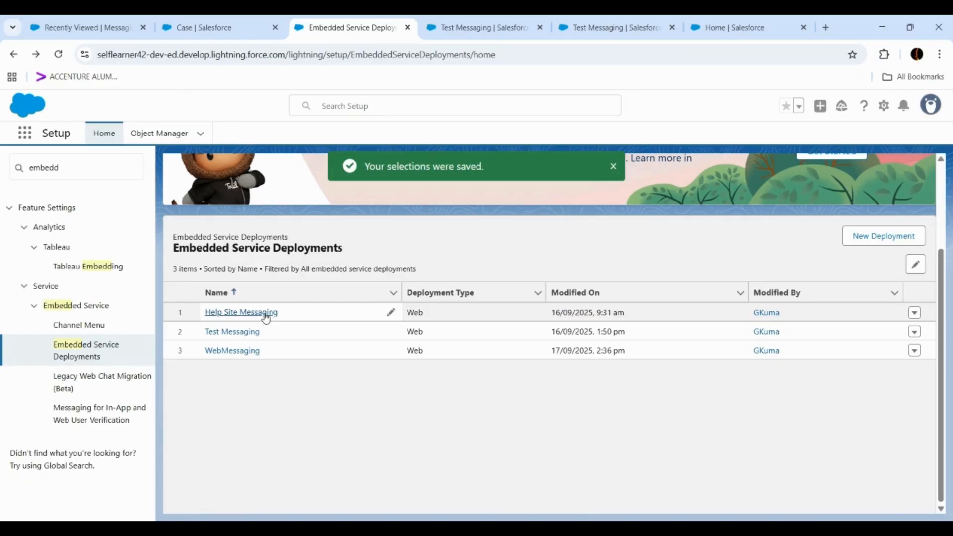
{"action": "left_click", "coordinate": [225, 313]}
{"action": "scroll", "coordinate": [249, 312], "scroll_direction": "down", "scroll_amount": 5}
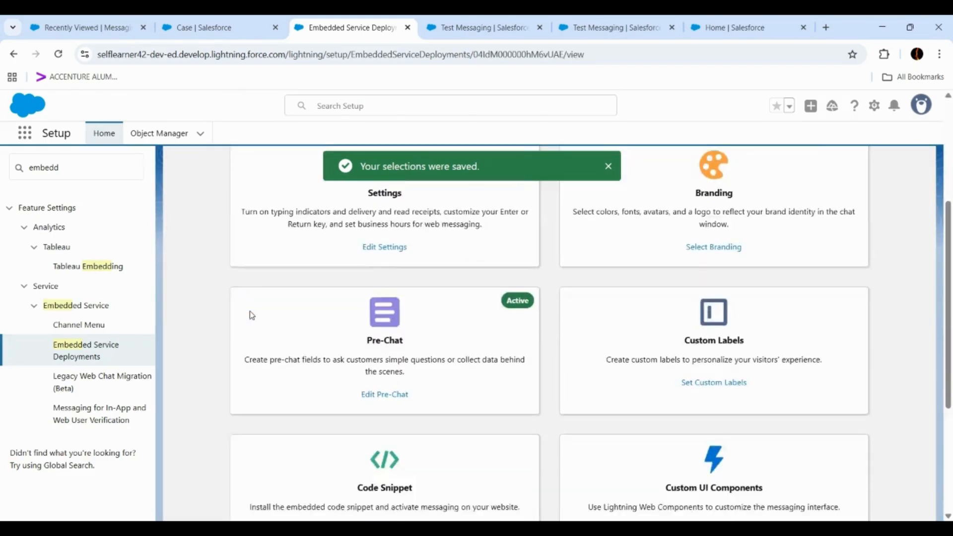
- Open the deployment's Test Messaging page and launch its chat window
{"action": "scroll", "coordinate": [249, 310], "scroll_direction": "down", "scroll_amount": 4}
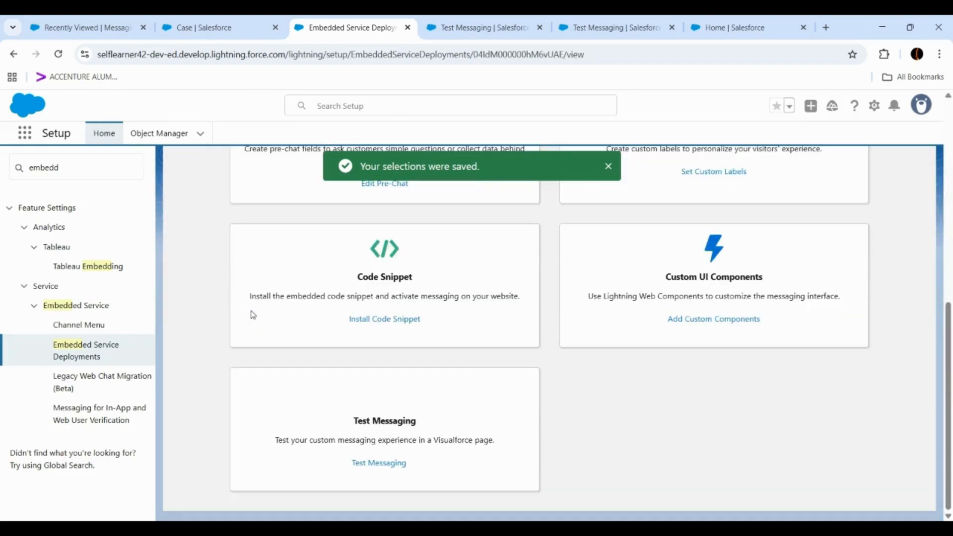
{"action": "left_click", "coordinate": [608, 167]}
{"action": "left_click", "coordinate": [391, 462]}
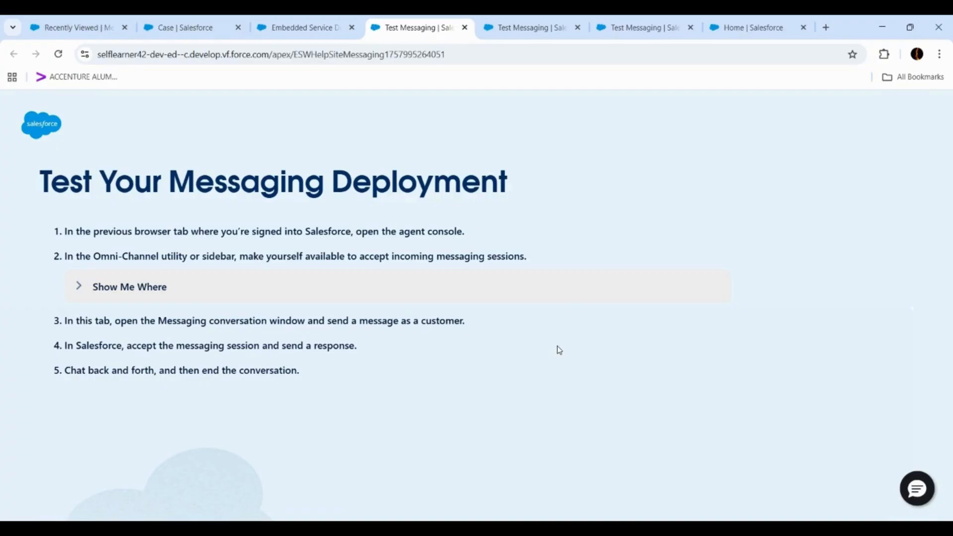
{"action": "left_click", "coordinate": [921, 492]}
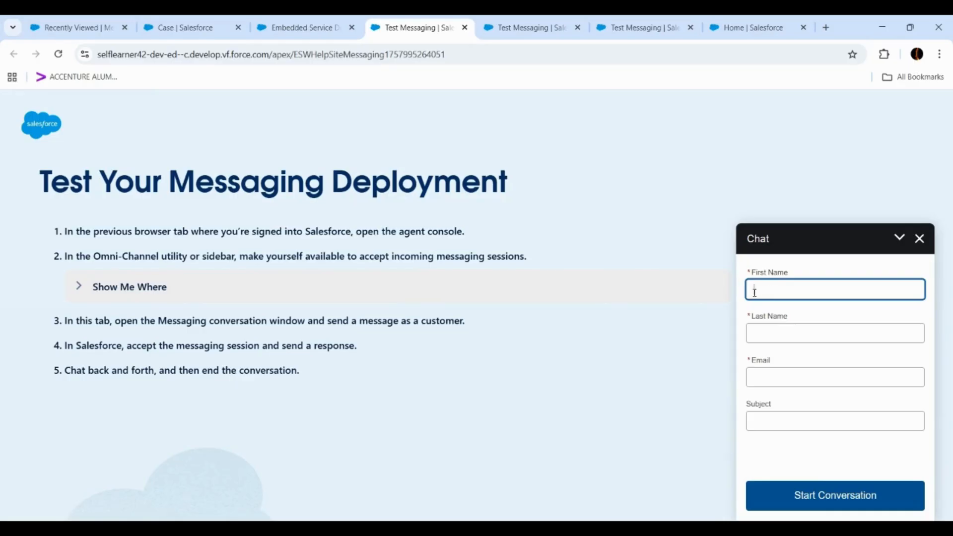
- Enter "testing" as first and last name in the pre-chat form and fill in the contact's e-mail
{"action": "type", "text": "testing"}
{"action": "key", "text": "Tab"}
{"action": "type", "text": "testing"}
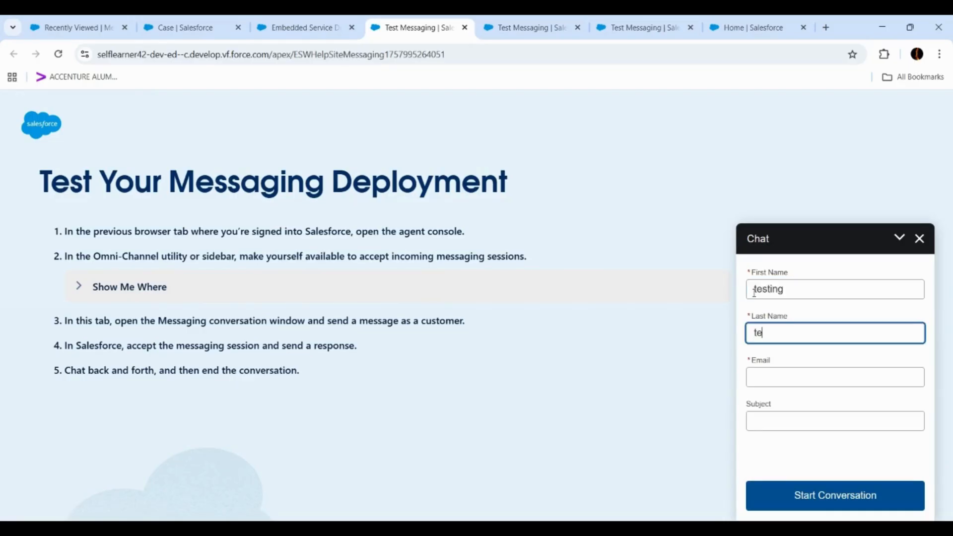
{"action": "key", "text": "Tab"}
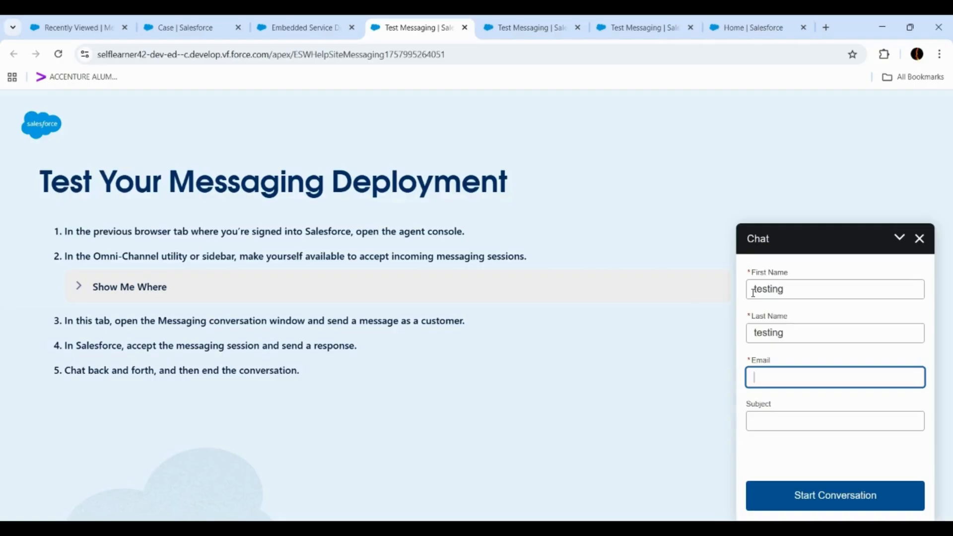
{"action": "type", "text": "test@test.com"}
{"action": "key", "text": "Tab"}
- Set the pre-chat subject to "Shipping problem" and start the conversation
{"action": "type", "text": "testing"}
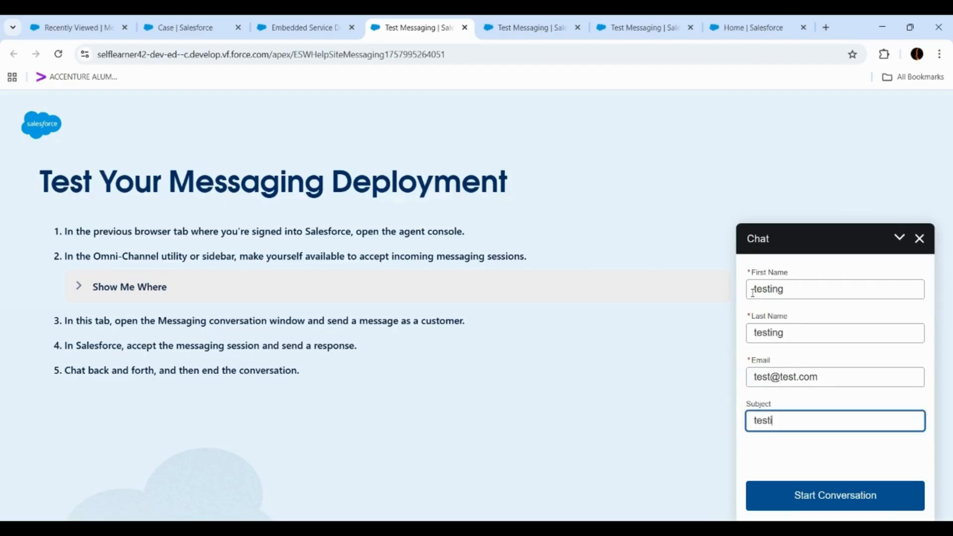
{"action": "key", "text": "BackSpace"}
{"action": "key", "text": "BackSpace"}
{"action": "key", "text": "BackSpace"}
{"action": "key", "text": "BackSpace"}
{"action": "key", "text": "BackSpace"}
{"action": "type", "text": "ORder statu"}
{"action": "key", "text": "BackSpace"}
{"action": "key", "text": "BackSpace"}
{"action": "key", "text": "BackSpace"}
{"action": "key", "text": "BackSpace"}
{"action": "key", "text": "BackSpace"}
{"action": "key", "text": "BackSpace"}
{"action": "key", "text": "BackSpace"}
{"action": "key", "text": "BackSpace"}
{"action": "key", "text": "BackSpace"}
{"action": "key", "text": "BackSpace"}
{"action": "type", "text": "Shipping problem"}
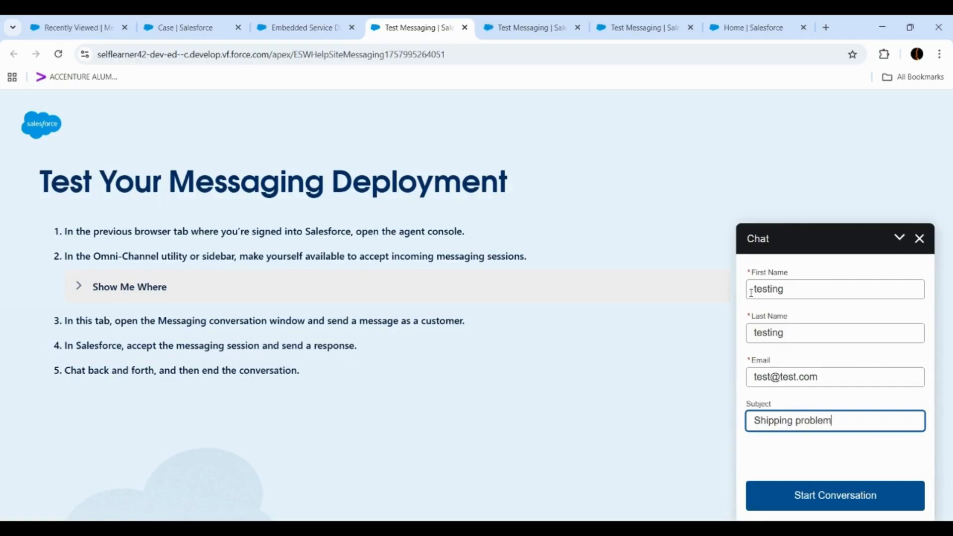
{"action": "left_click", "coordinate": [814, 498]}
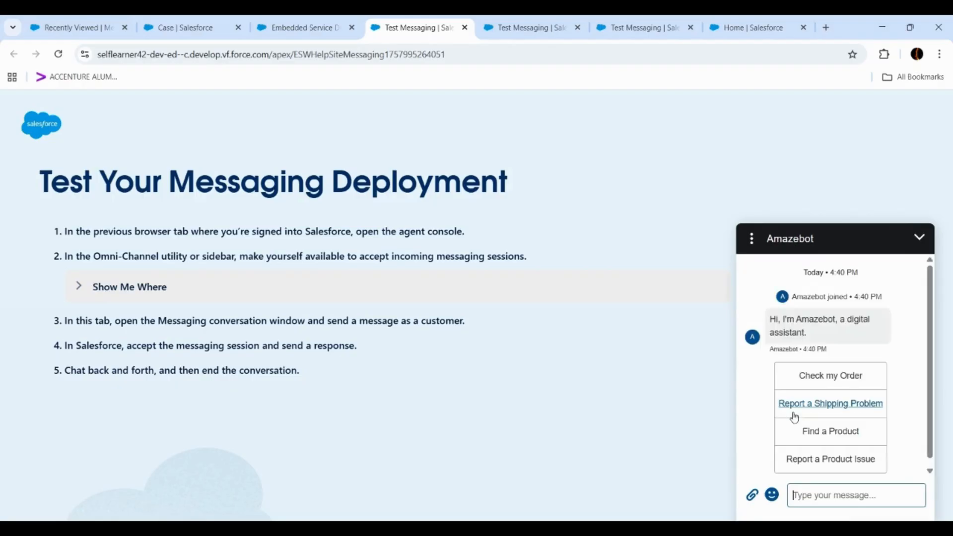
- Choose Report a Shipping Problem in the bot chat and accept the transferred messaging session in the Service Console inbox
{"action": "left_click", "coordinate": [825, 407]}
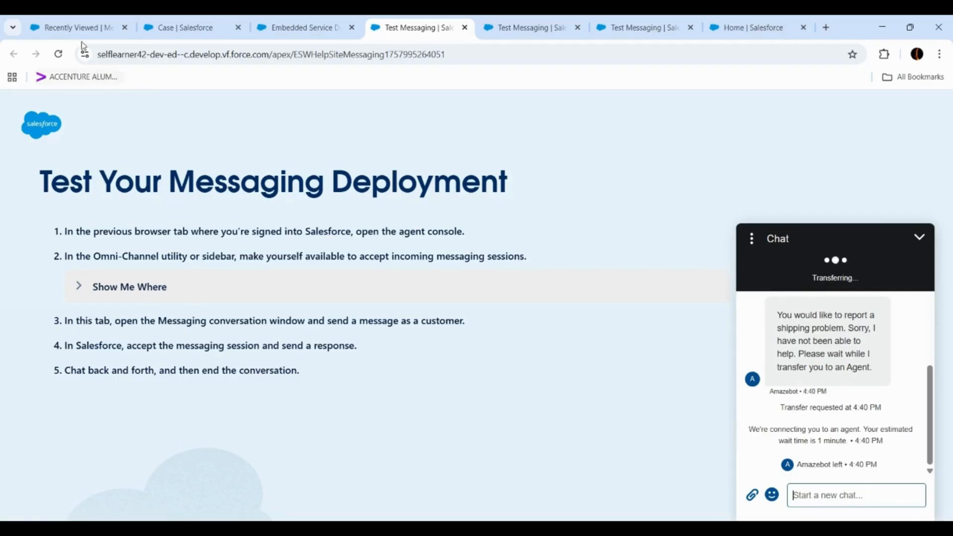
{"action": "left_click", "coordinate": [78, 27]}
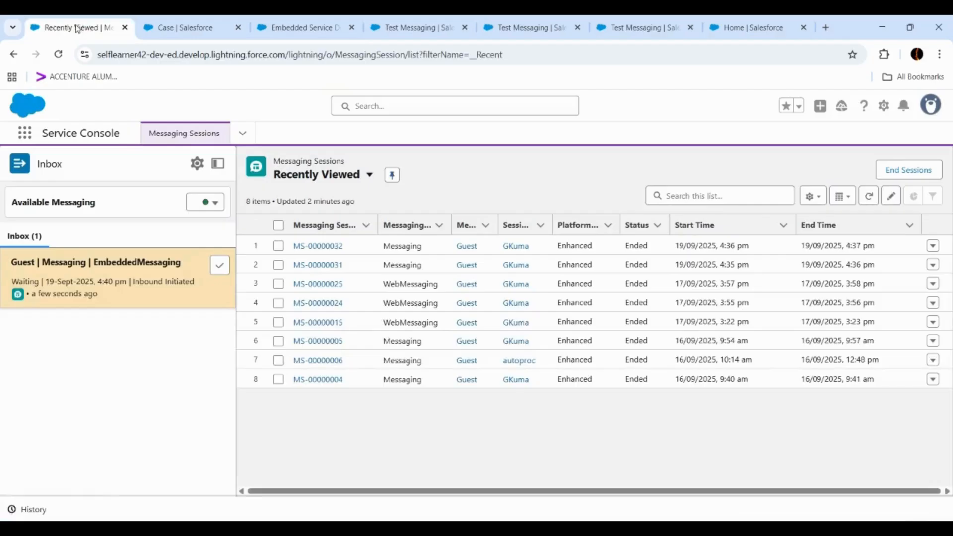
{"action": "left_click", "coordinate": [220, 266]}
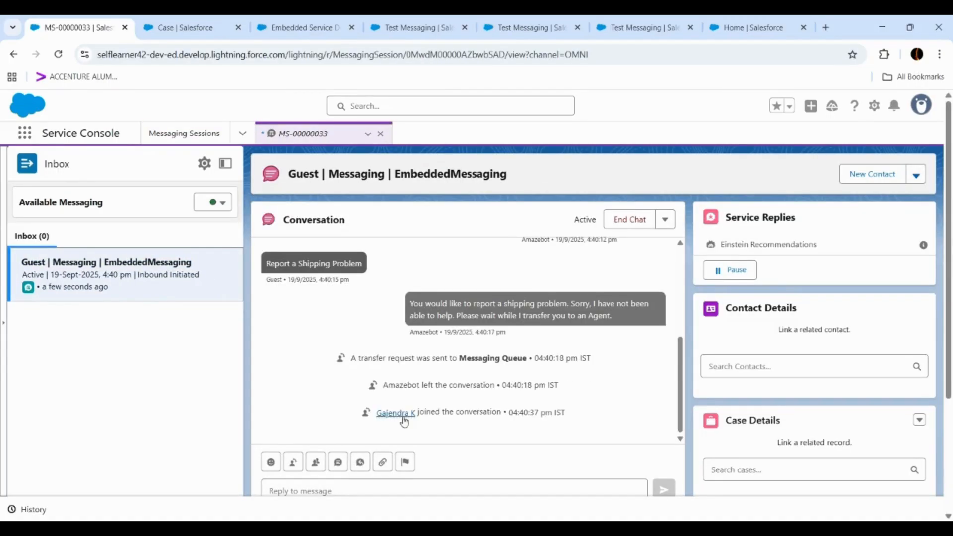
- Send the customer the agent message "Hi How May i help you?"
{"action": "left_click", "coordinate": [397, 489]}
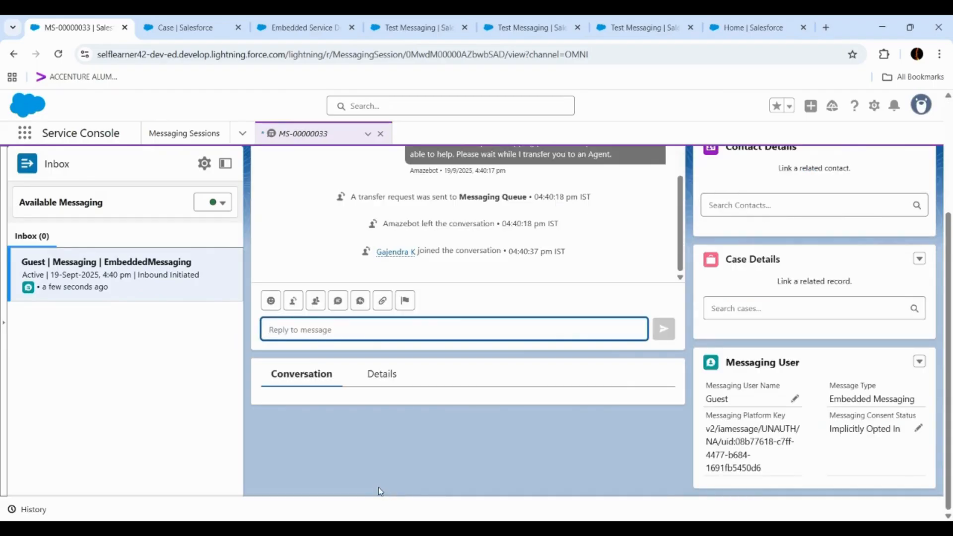
{"action": "type", "text": "Hi How m"}
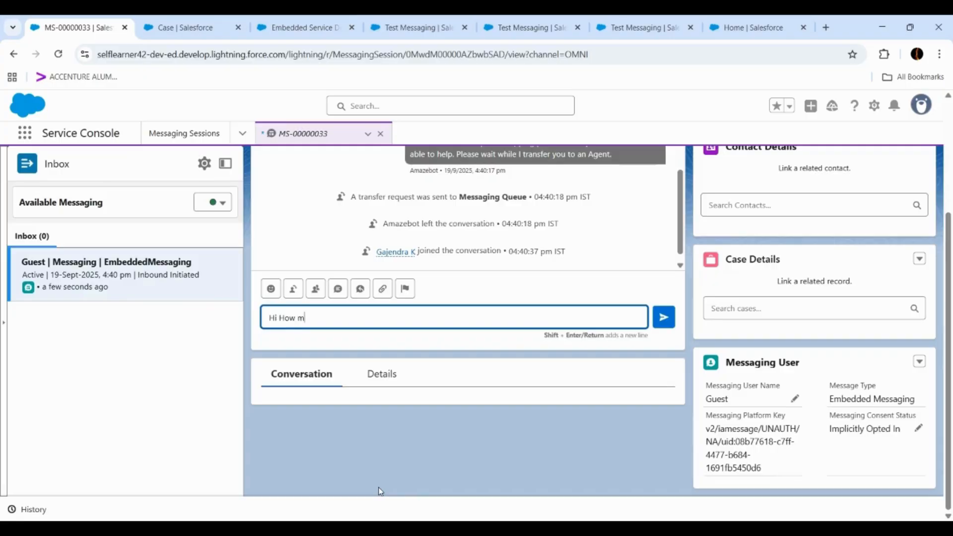
{"action": "type", "text": " May i help you?"}
{"action": "key", "text": "Return"}
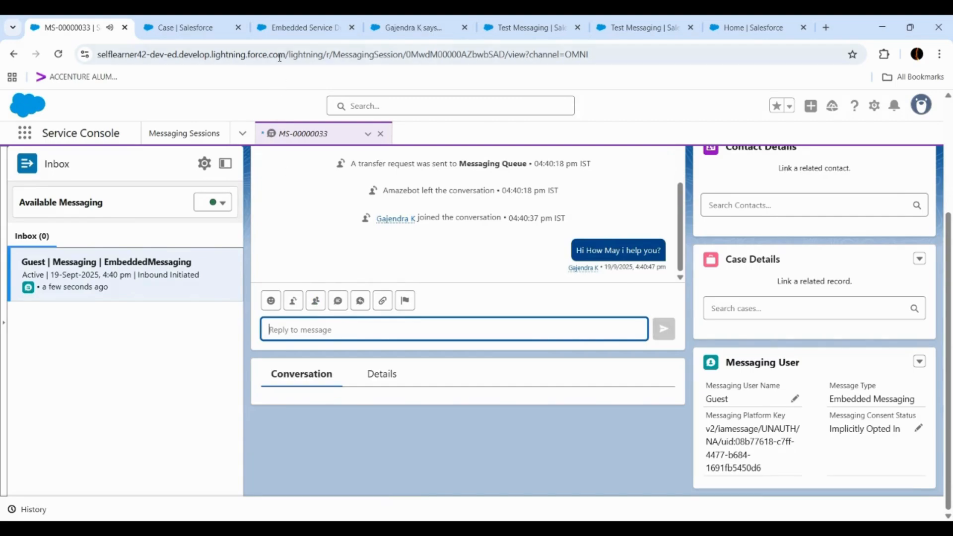
- Reply from the customer chat window with "I want to report a shipping issue with my recent order"
{"action": "left_click", "coordinate": [407, 30]}
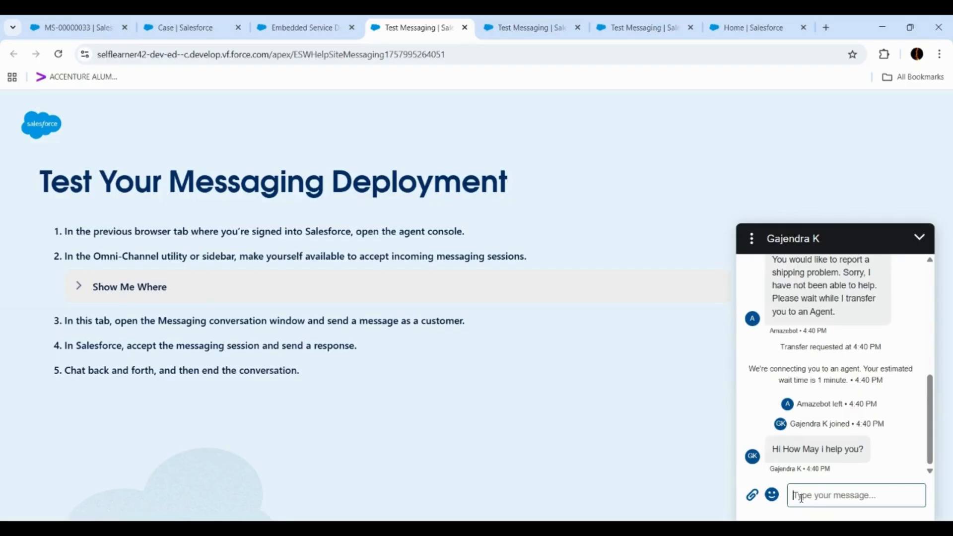
{"action": "type", "text": "I want to"}
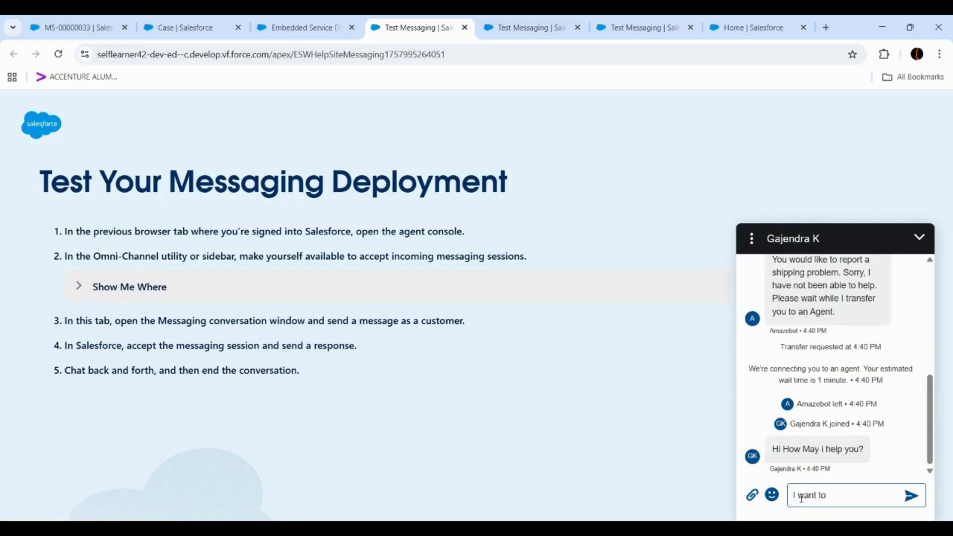
{"action": "type", "text": " report a shipping Issue with m"}
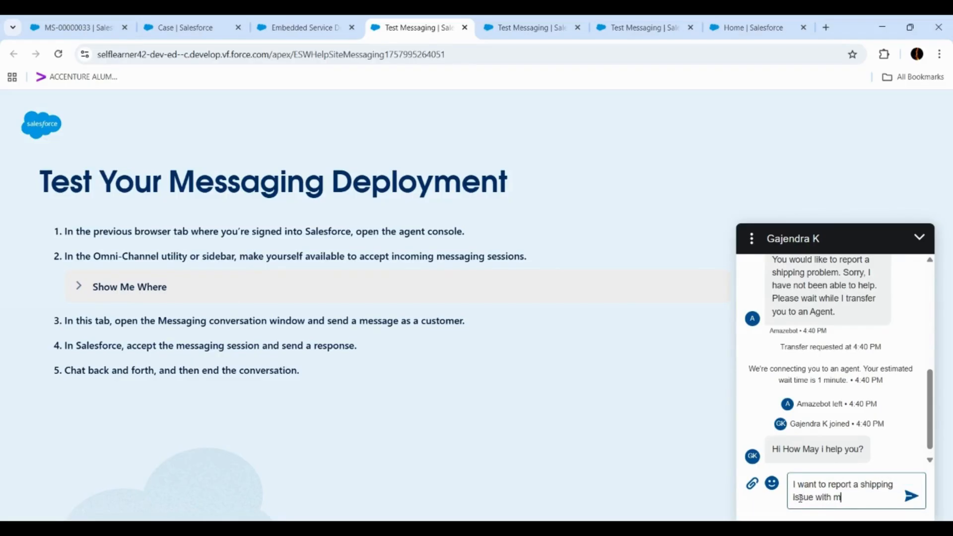
{"action": "type", "text": "y recent order"}
{"action": "key", "text": "Return"}
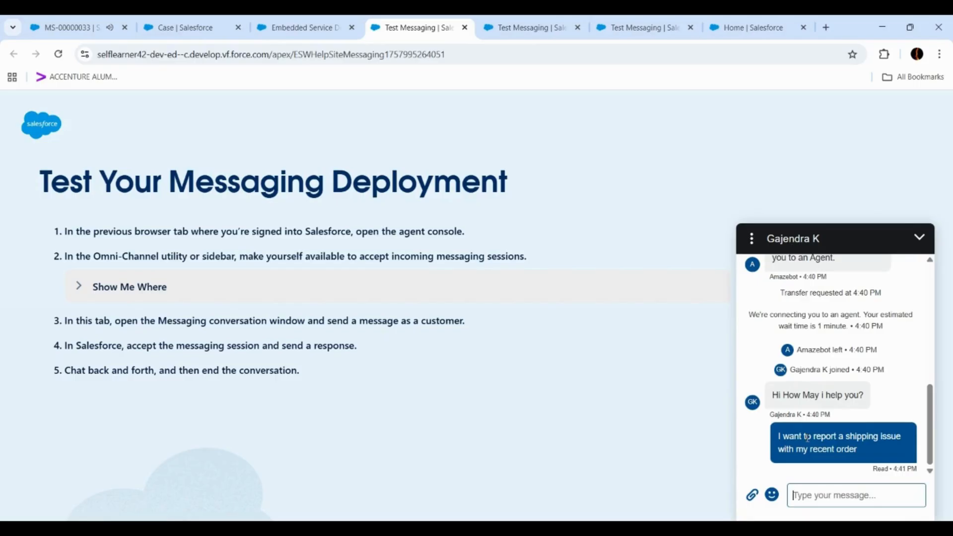
- Return to the agent's messaging session and post the Einstein-recommended reply to the conversation
{"action": "left_click", "coordinate": [68, 26]}
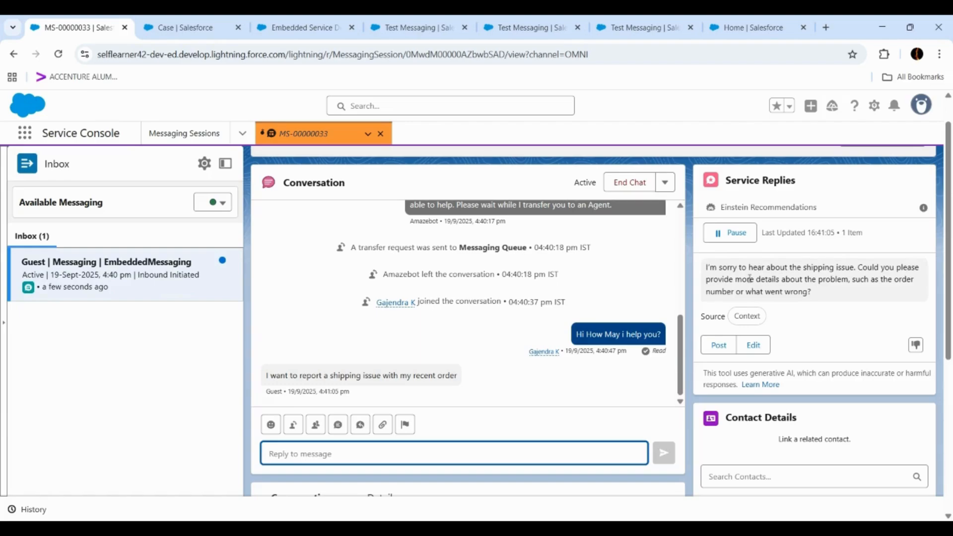
{"action": "left_click", "coordinate": [720, 347]}
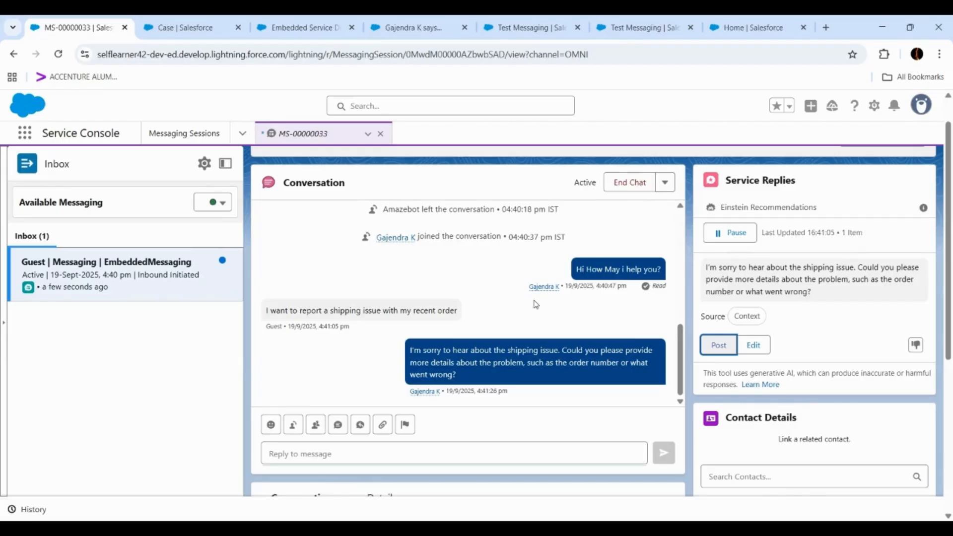
- Look over the Case Details actions and the cases offered for linking to the session
{"action": "scroll", "coordinate": [784, 317], "scroll_direction": "down", "scroll_amount": 3}
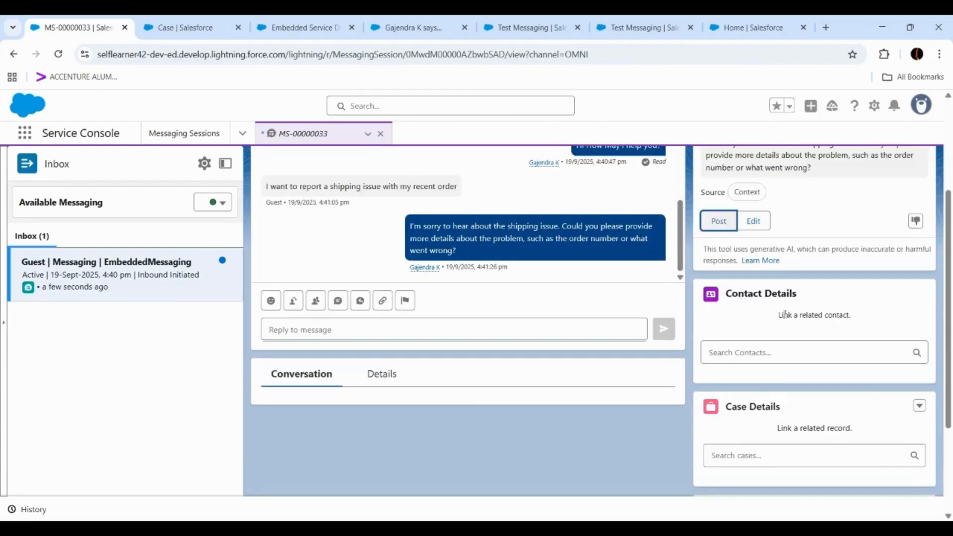
{"action": "left_click", "coordinate": [920, 406]}
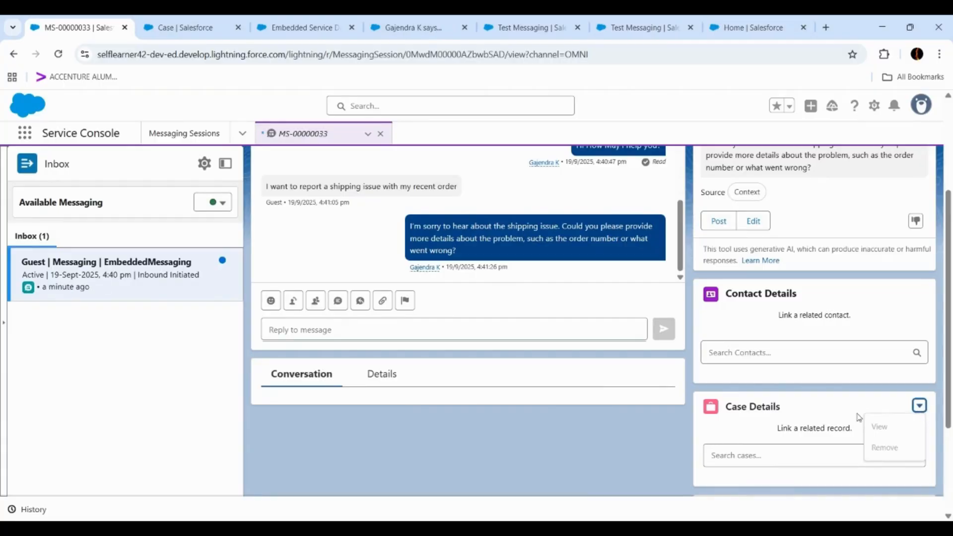
{"action": "left_click", "coordinate": [838, 416]}
{"action": "left_click", "coordinate": [822, 454]}
{"action": "scroll", "coordinate": [816, 412], "scroll_direction": "down", "scroll_amount": 1}
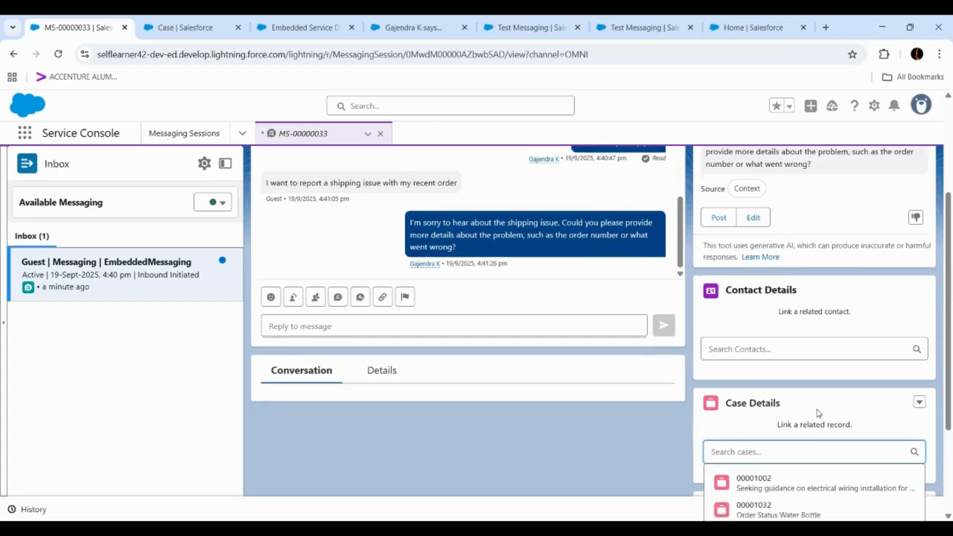
{"action": "scroll", "coordinate": [568, 339], "scroll_direction": "up", "scroll_amount": 2}
{"action": "scroll", "coordinate": [568, 335], "scroll_direction": "up", "scroll_amount": 1}
{"action": "scroll", "coordinate": [567, 331], "scroll_direction": "down", "scroll_amount": 1}
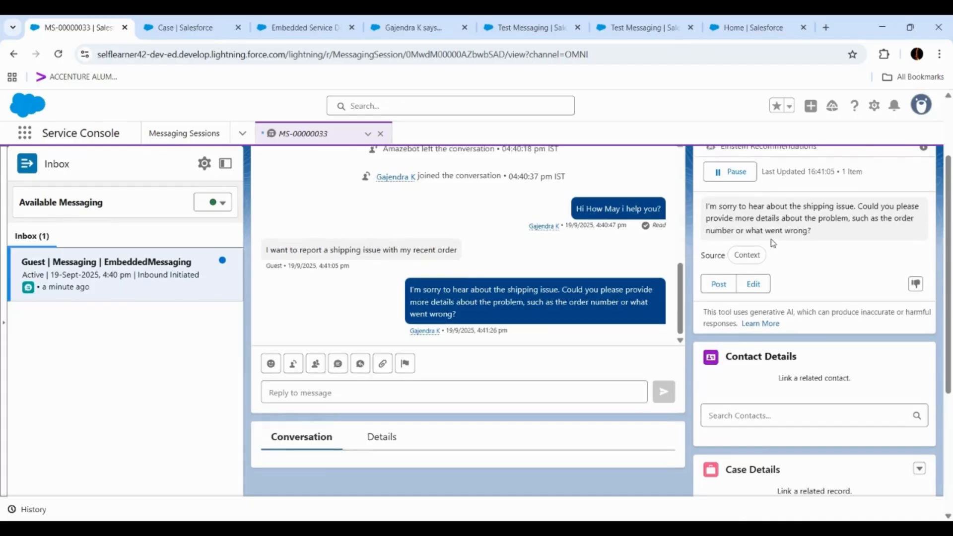
- Edit the Einstein reply by appending "I can create a case for you for tracking purposes", send it and end the chat
{"action": "scroll", "coordinate": [768, 247], "scroll_direction": "up", "scroll_amount": 1}
{"action": "left_click", "coordinate": [753, 344]}
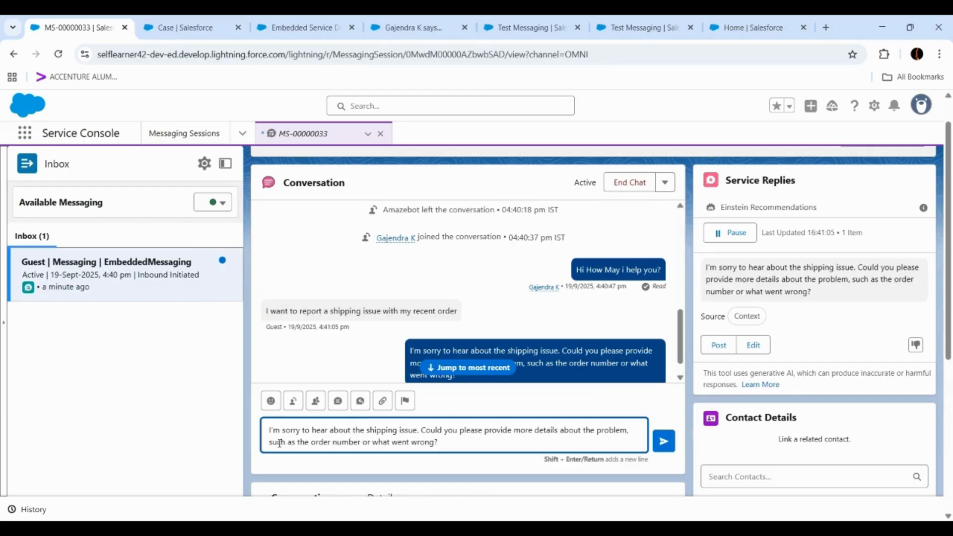
{"action": "left_click_drag", "start_coordinate": [269, 441], "coordinate": [438, 442]}
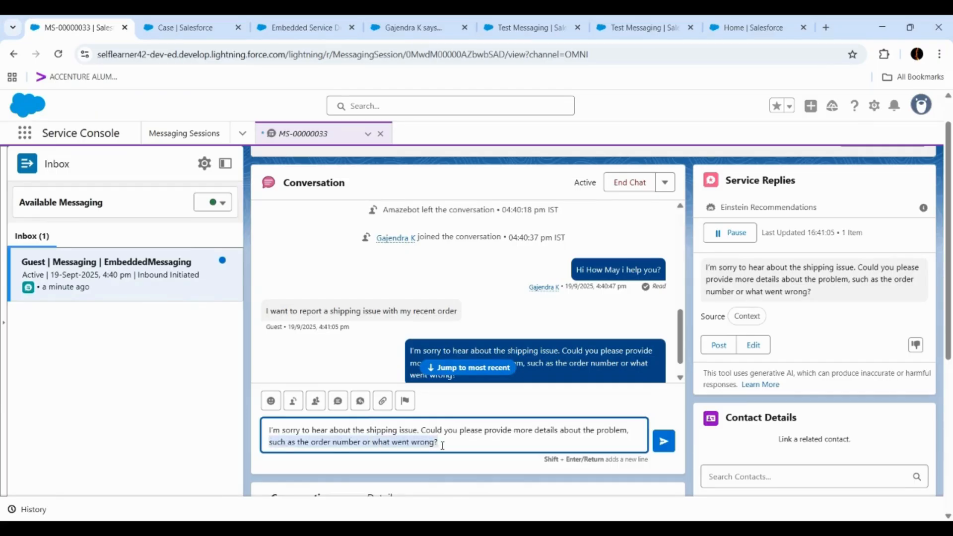
{"action": "left_click", "coordinate": [429, 441]}
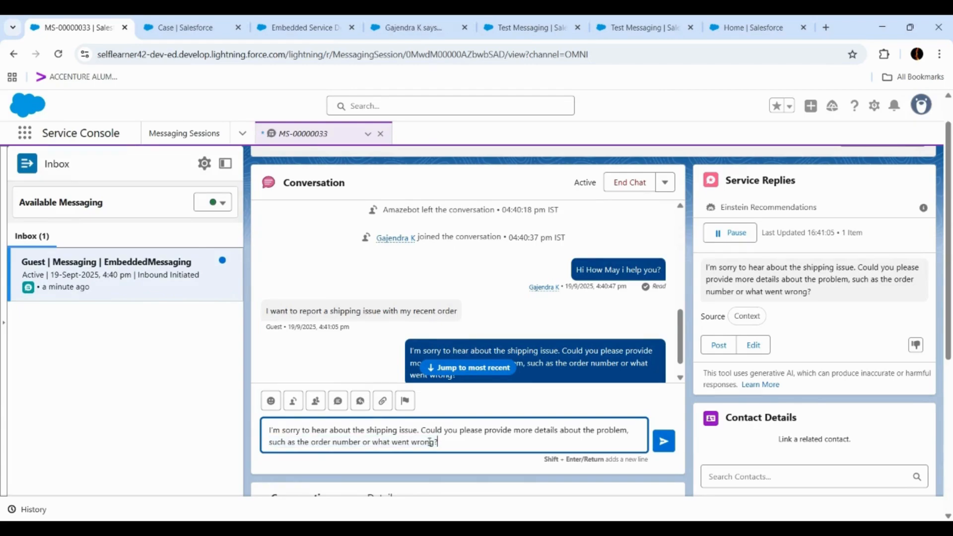
{"action": "type", "text": "I can create a case for you for tracking purposes"}
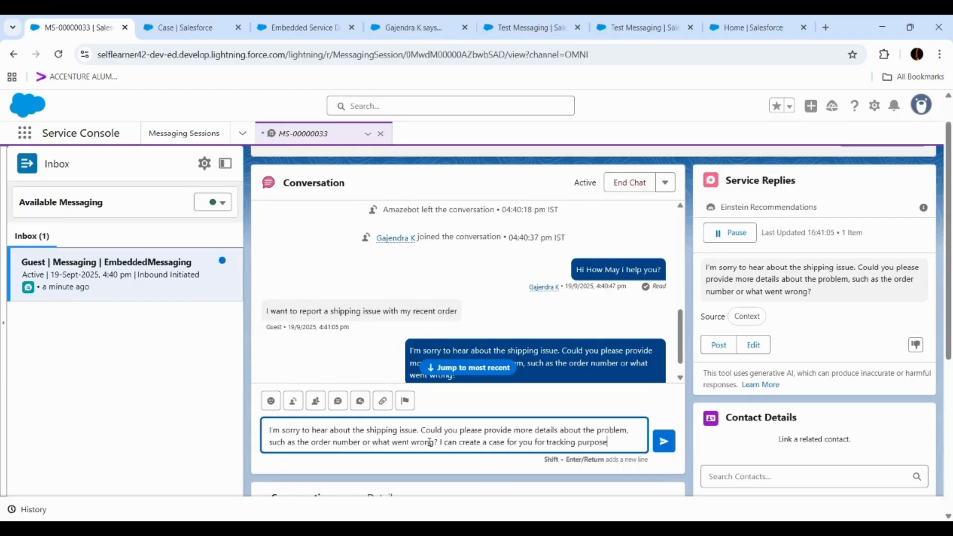
{"action": "left_click", "coordinate": [662, 440]}
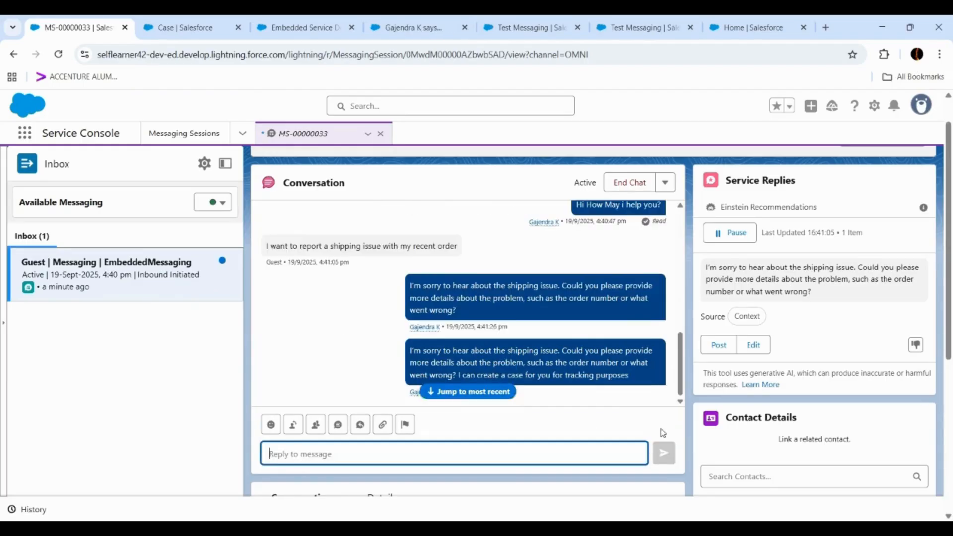
{"action": "left_click", "coordinate": [624, 185]}
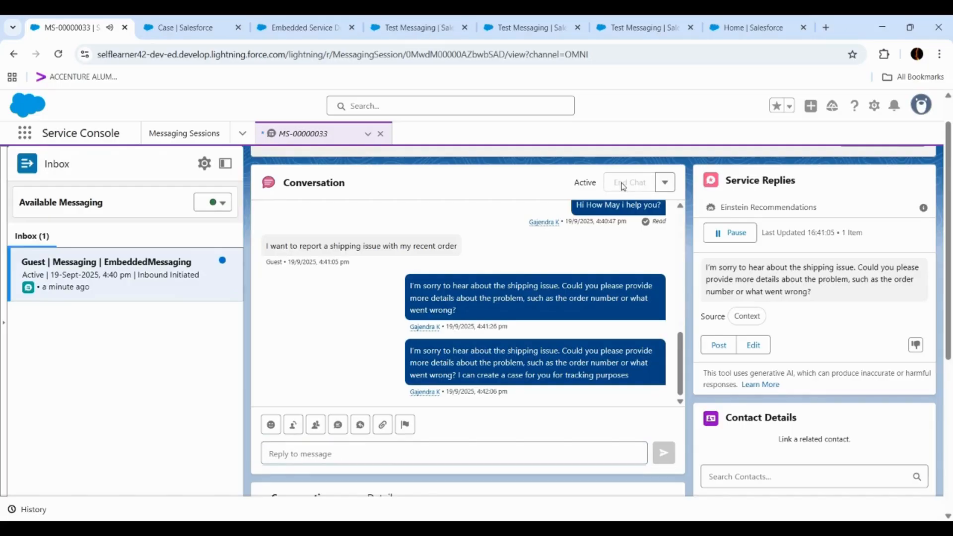
- Start a new case from the session's Case Details and choose the United Oil & Gas Corp. contact as its contact name
{"action": "scroll", "coordinate": [769, 323], "scroll_direction": "down", "scroll_amount": 3}
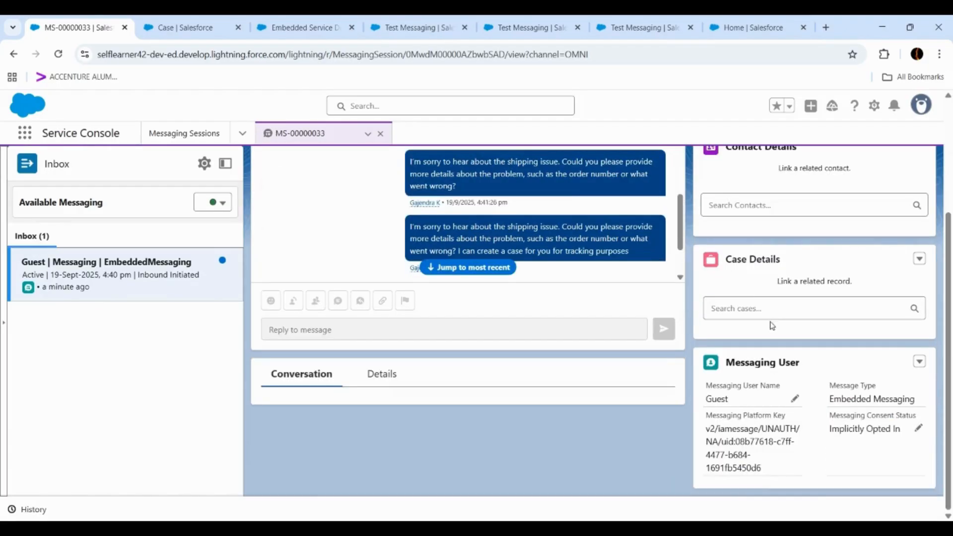
{"action": "left_click", "coordinate": [740, 308]}
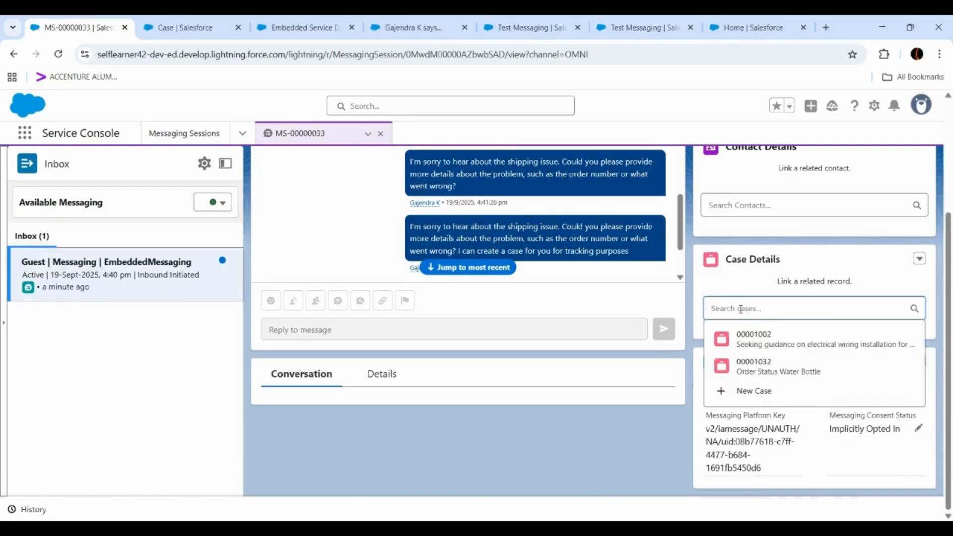
{"action": "left_click", "coordinate": [748, 393]}
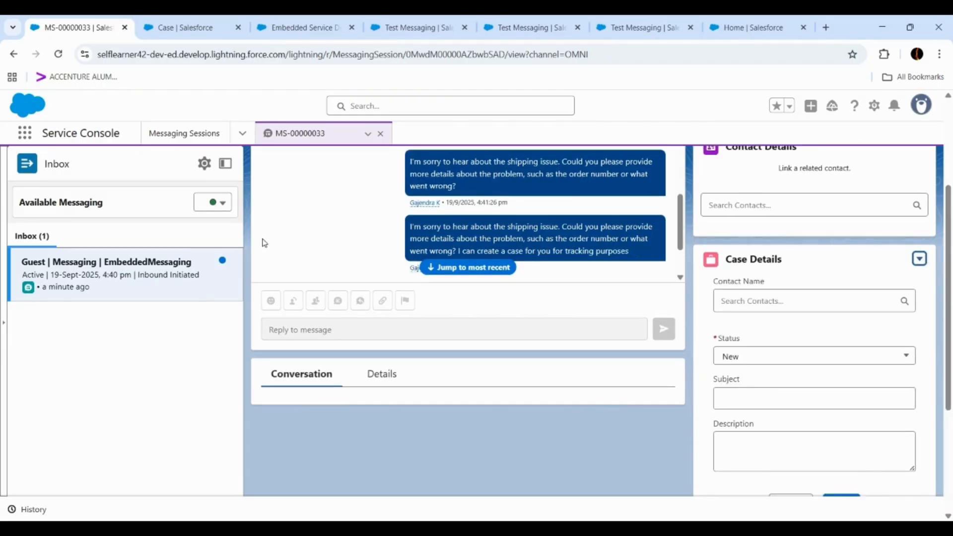
{"action": "left_click", "coordinate": [752, 304]}
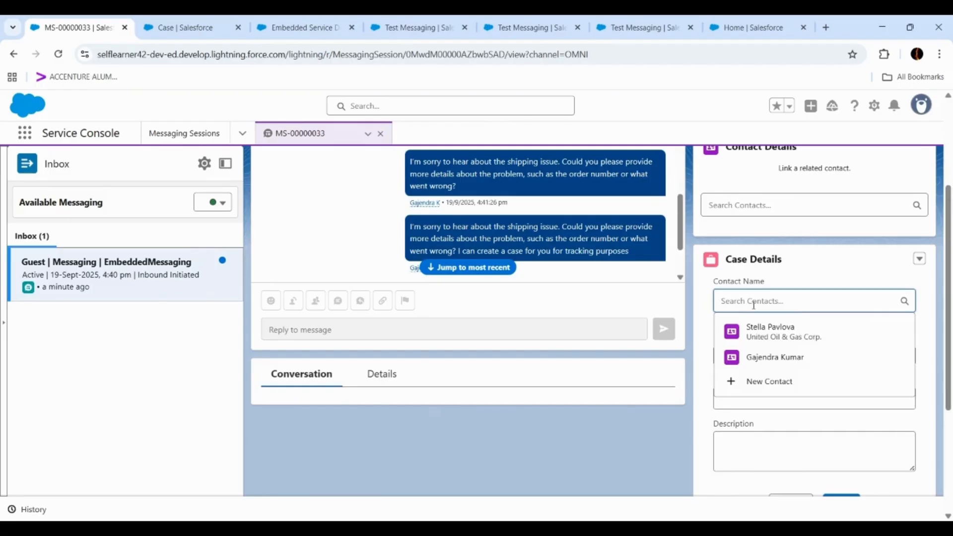
{"action": "left_click", "coordinate": [758, 334]}
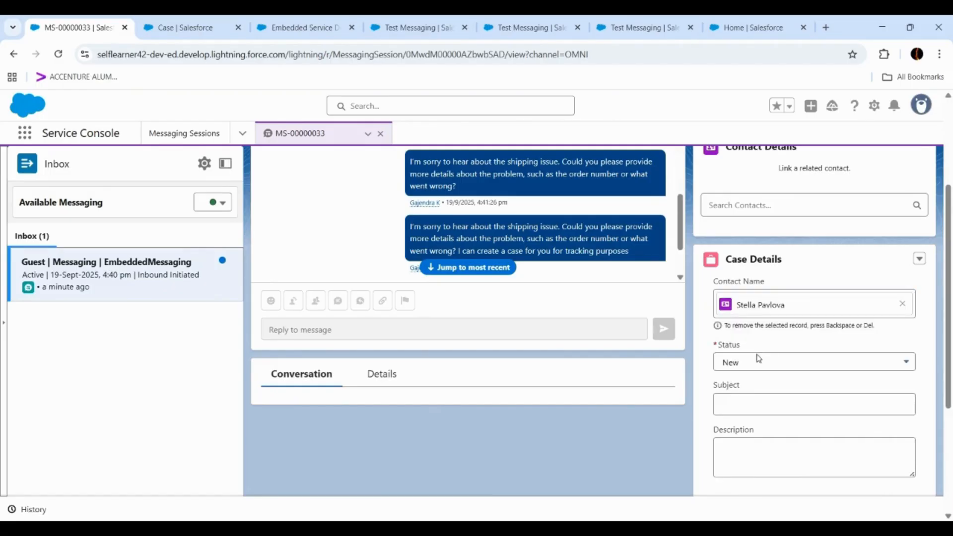
- Enter "Shipping issue with bluetooth headphones" as the new case's subject and save the case
{"action": "left_click", "coordinate": [757, 397]}
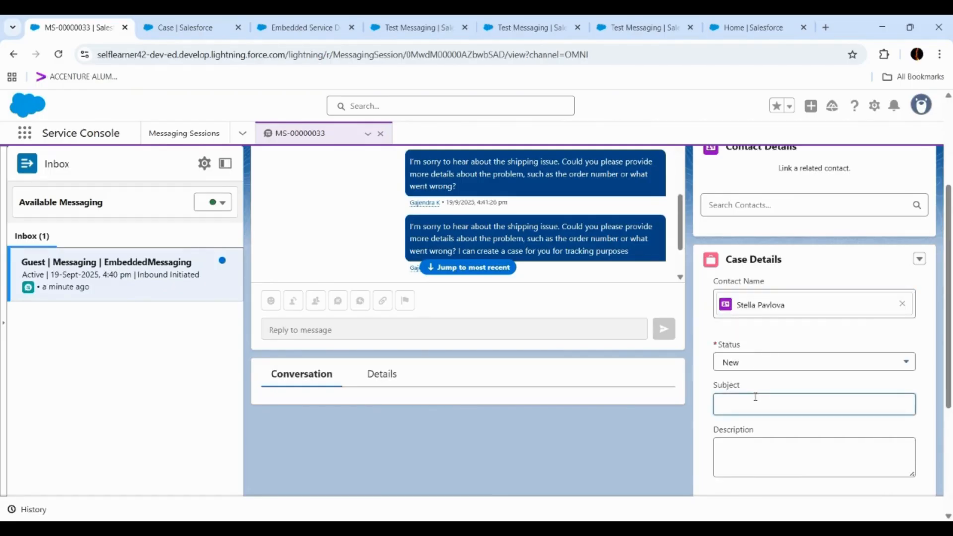
{"action": "type", "text": "Shipp"}
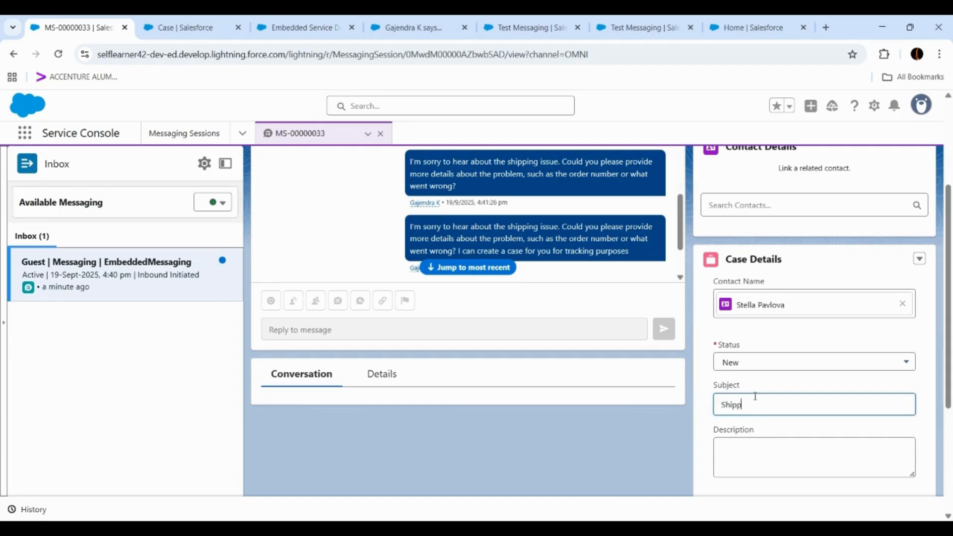
{"action": "type", "text": "ing issue with "}
{"action": "type", "text": "ord"}
{"action": "key", "text": "BackSpace"}
{"action": "key", "text": "BackSpace"}
{"action": "type", "text": "luetooth h"}
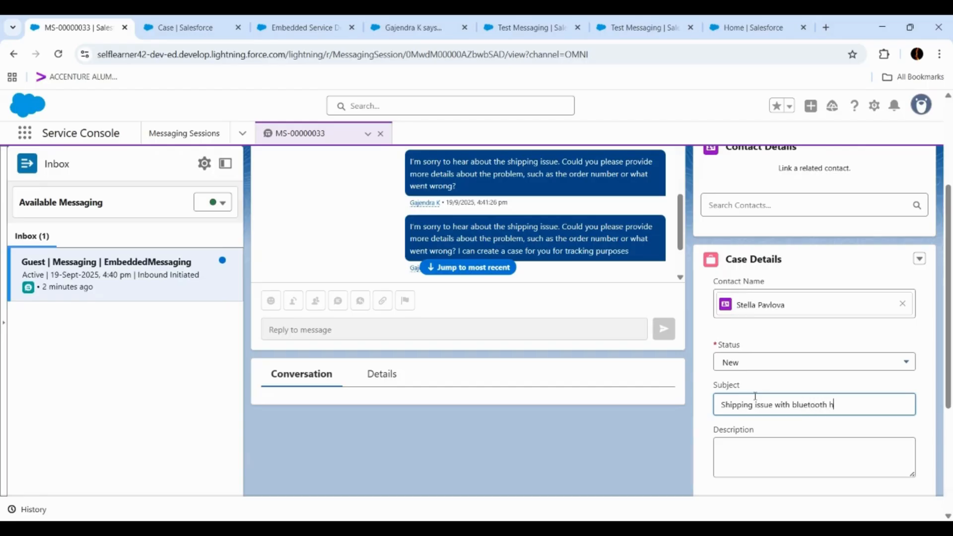
{"action": "type", "text": "eadphones"}
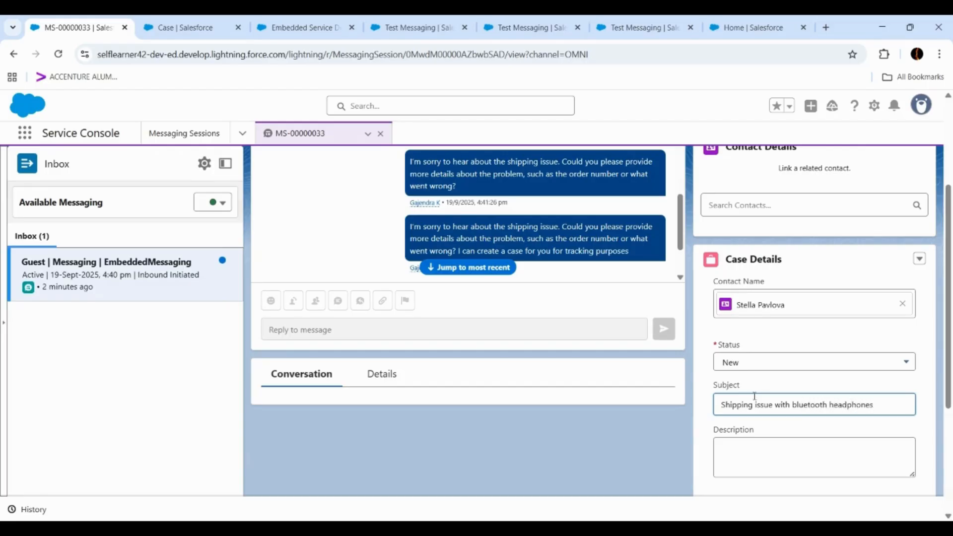
{"action": "scroll", "coordinate": [804, 313], "scroll_direction": "down", "scroll_amount": 4}
{"action": "left_click", "coordinate": [839, 320]}
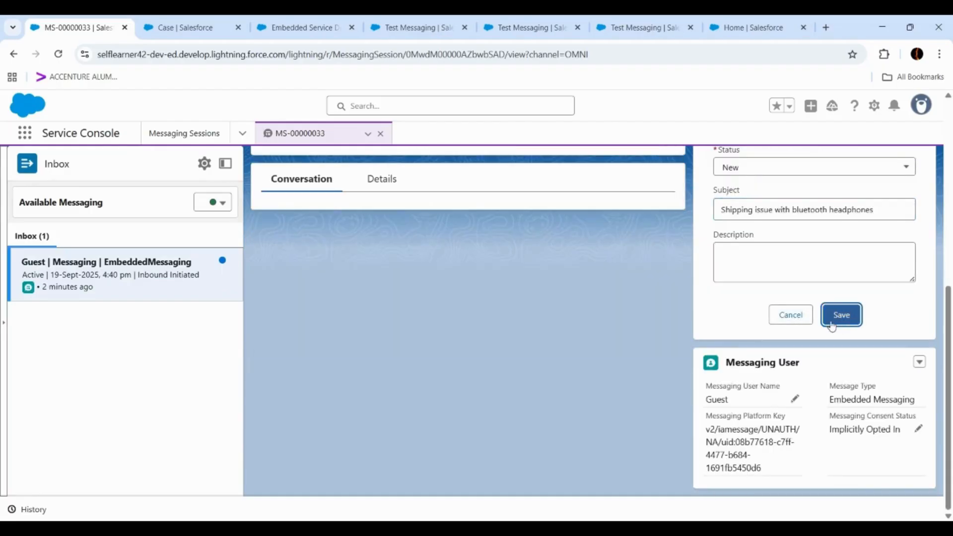
{"action": "scroll", "coordinate": [605, 245], "scroll_direction": "up", "scroll_amount": 4}
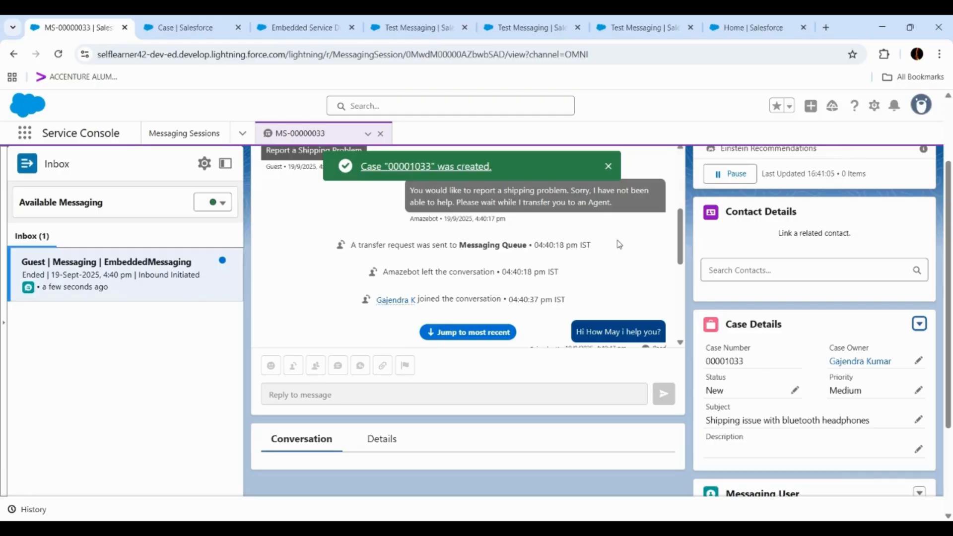
{"action": "scroll", "coordinate": [617, 242], "scroll_direction": "down", "scroll_amount": 3}
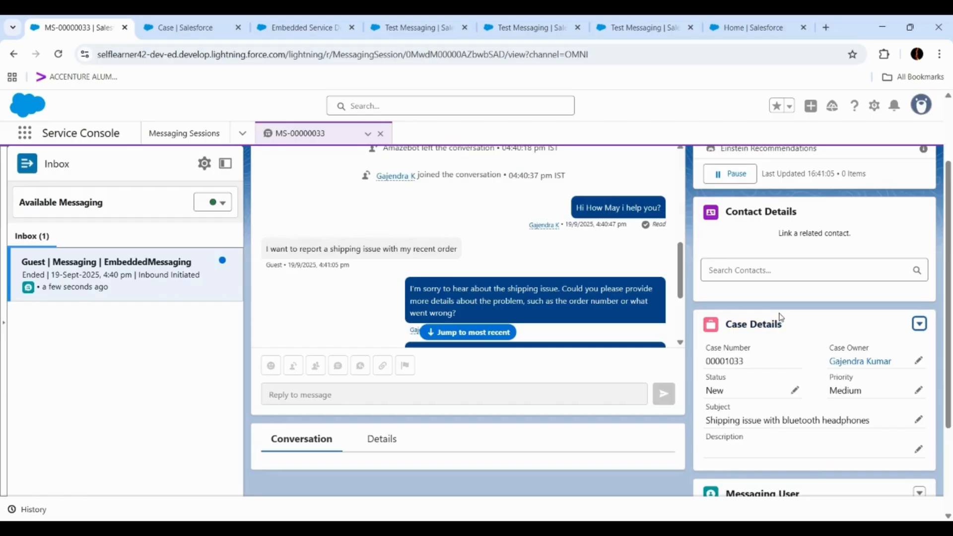
{"action": "scroll", "coordinate": [780, 317], "scroll_direction": "up", "scroll_amount": 2}
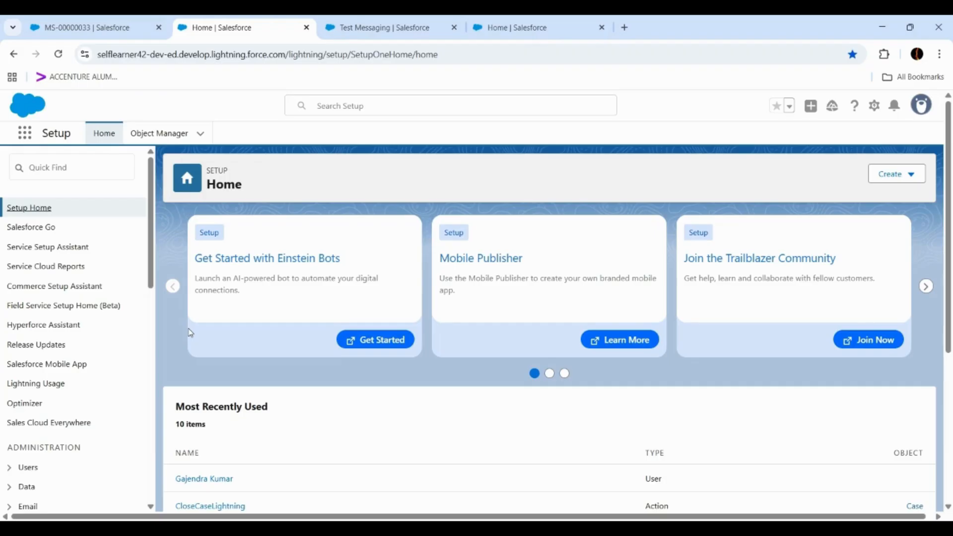
- Find the Einstein Service Replies for Email page in Setup and turn the feature on
{"action": "left_click", "coordinate": [88, 171]}
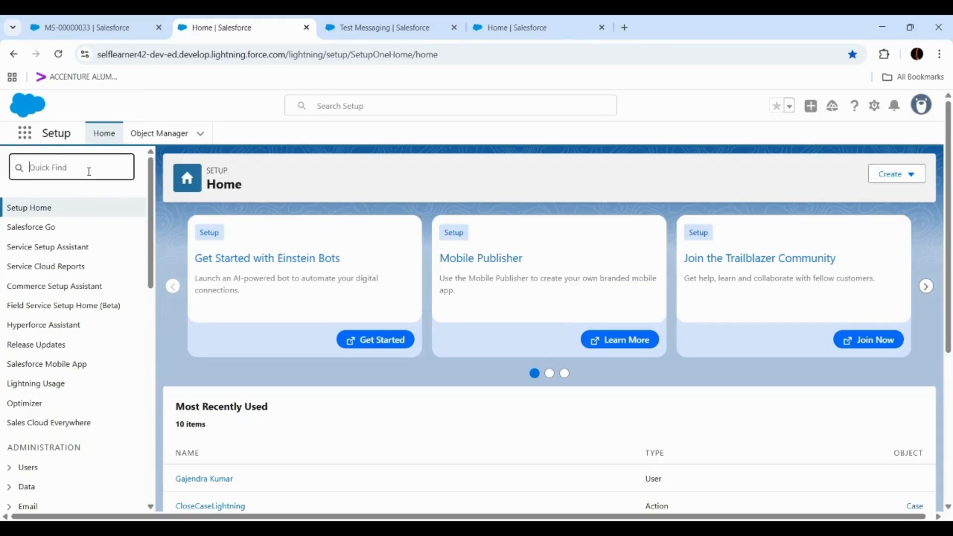
{"action": "type", "text": "einst"}
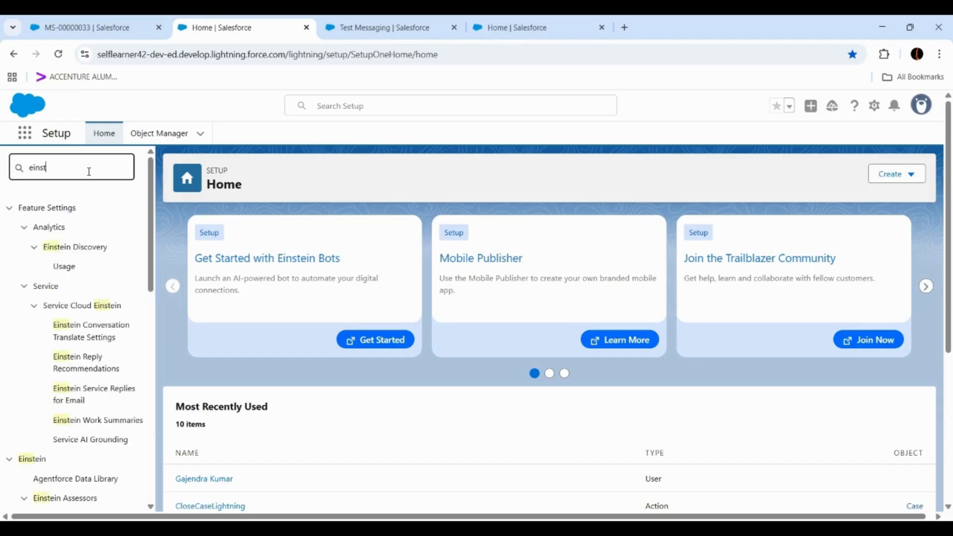
{"action": "left_click", "coordinate": [74, 397]}
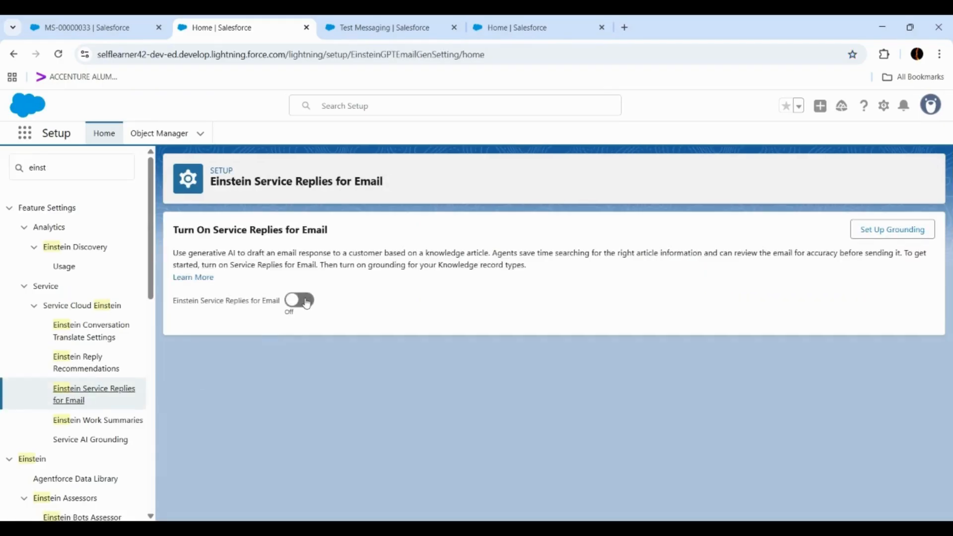
{"action": "left_click", "coordinate": [302, 301]}
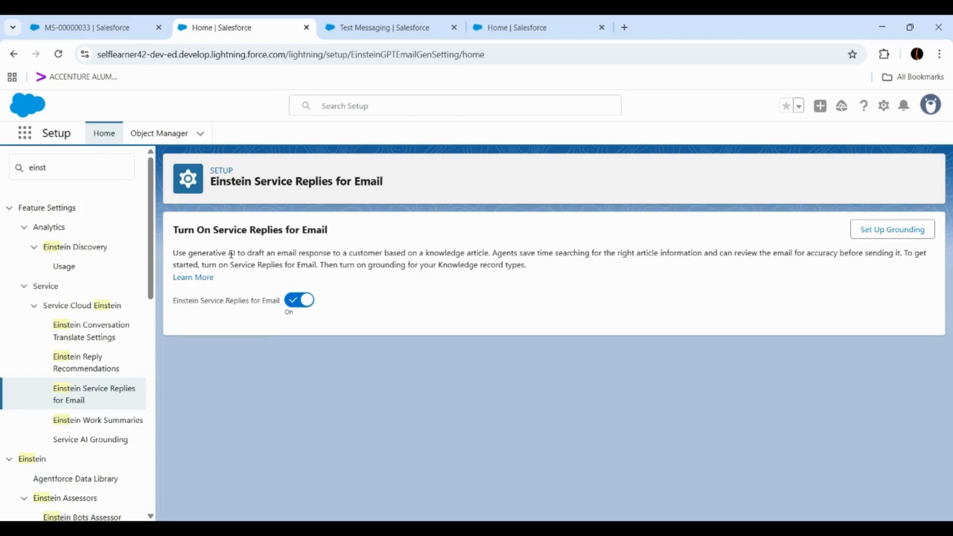
- Open Knowledge Settings for editing and check the Knowledge One options and the case fields used to find suggested articles
{"action": "left_click_drag", "start_coordinate": [72, 168], "coordinate": [2, 160]}
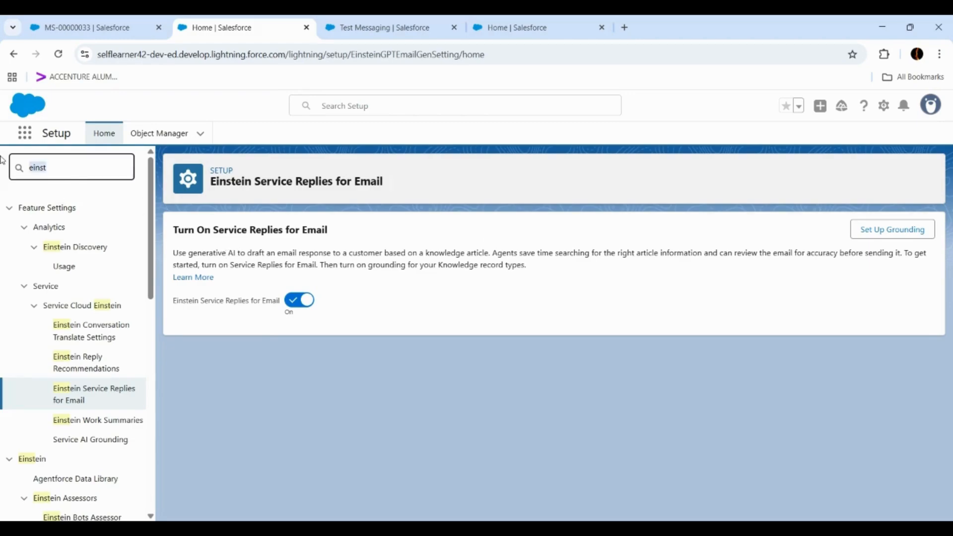
{"action": "type", "text": "knowl"}
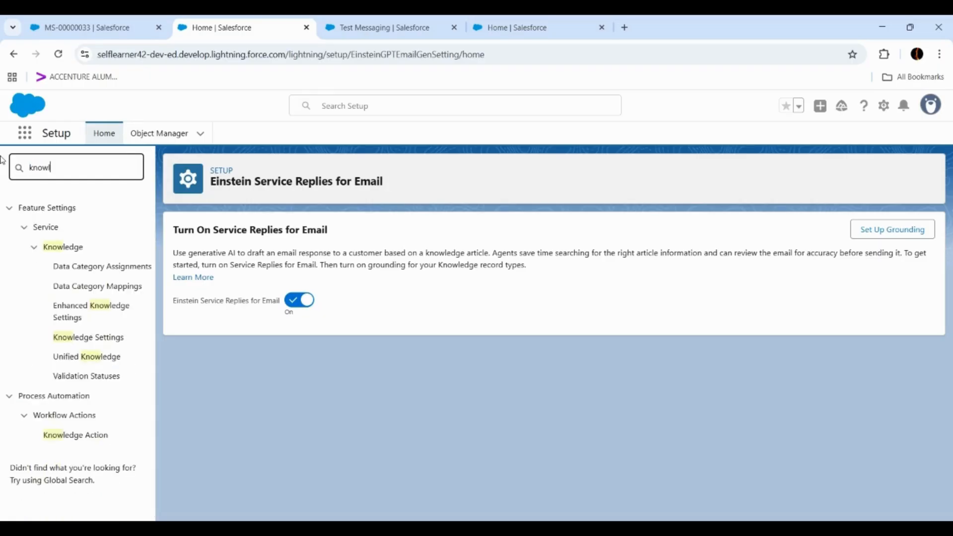
{"action": "type", "text": "ed"}
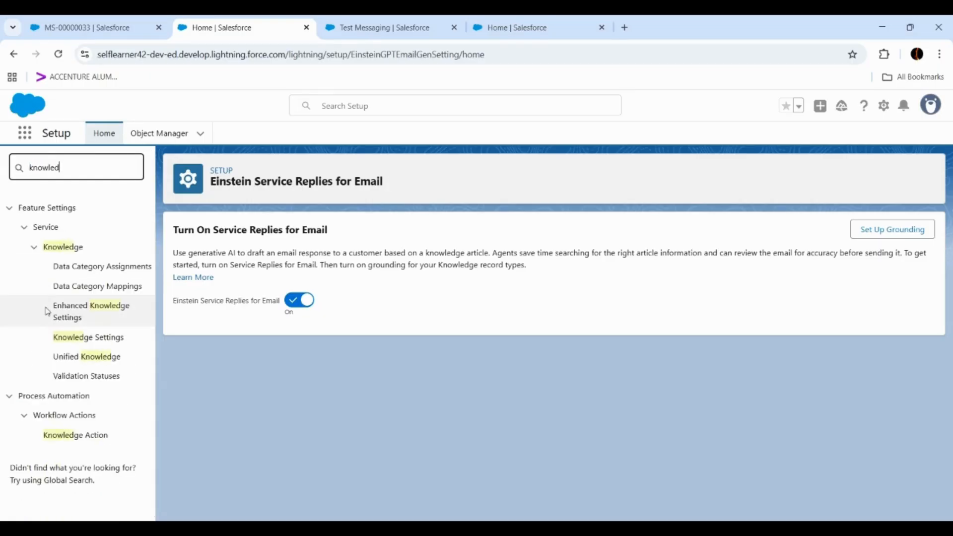
{"action": "left_click", "coordinate": [73, 341]}
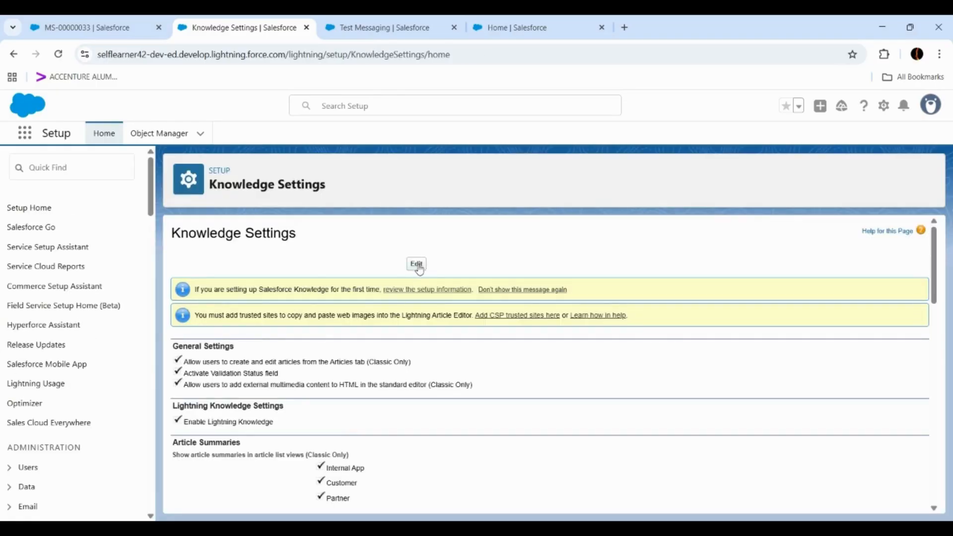
{"action": "left_click", "coordinate": [417, 264]}
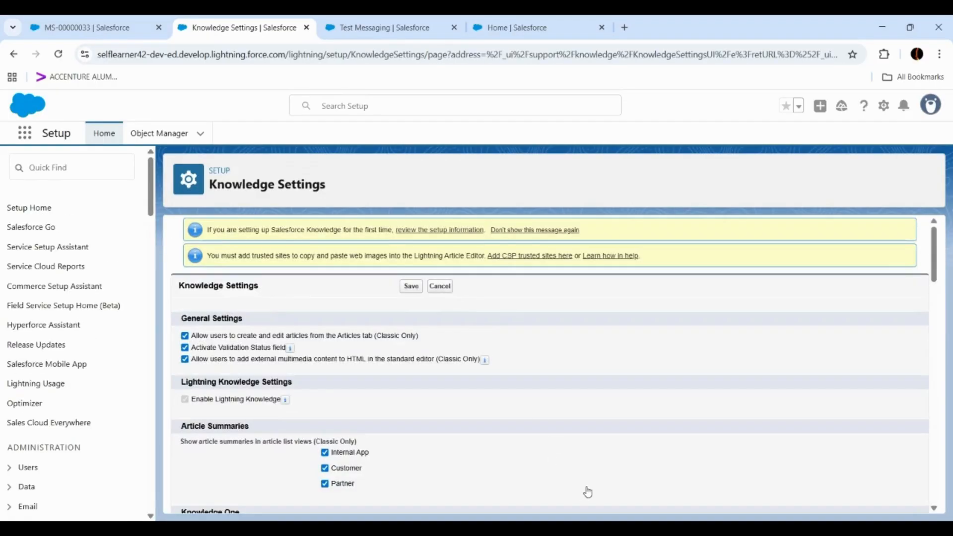
{"action": "scroll", "coordinate": [517, 374], "scroll_direction": "down", "scroll_amount": 5}
{"action": "scroll", "coordinate": [519, 375], "scroll_direction": "down", "scroll_amount": 3}
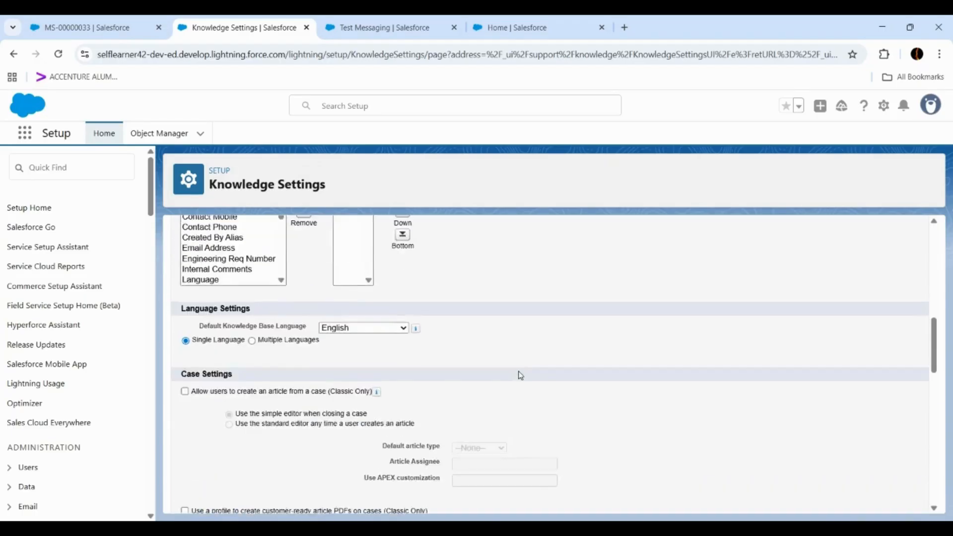
{"action": "scroll", "coordinate": [518, 375], "scroll_direction": "up", "scroll_amount": 3}
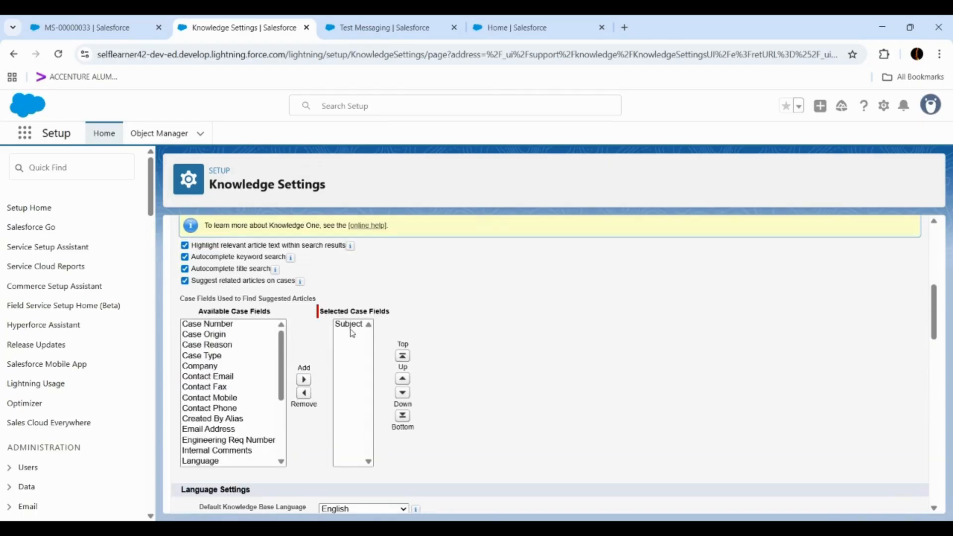
{"action": "scroll", "coordinate": [352, 331], "scroll_direction": "up", "scroll_amount": 1}
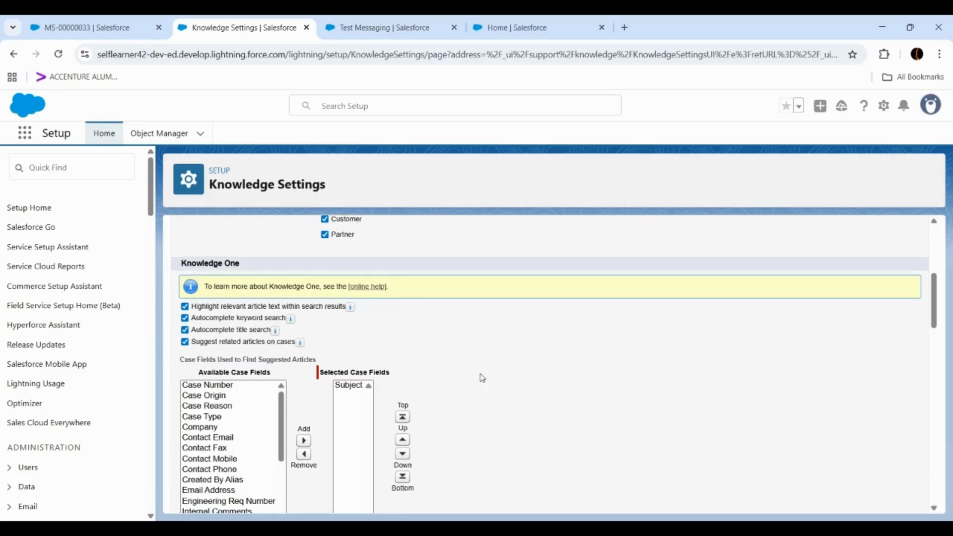
- Add the Help Center community to the selected sites for sharing articles via public URLs and save the Knowledge settings
{"action": "scroll", "coordinate": [479, 377], "scroll_direction": "down", "scroll_amount": 10}
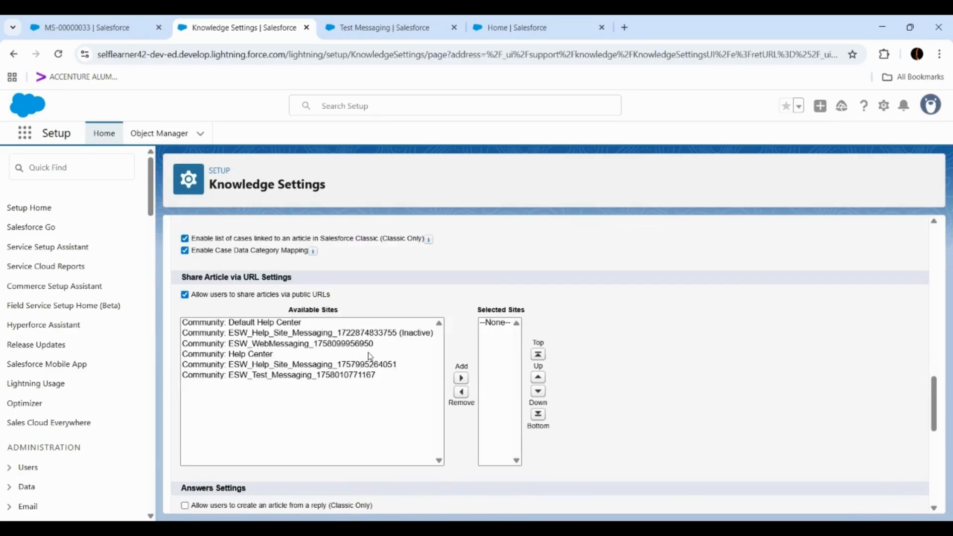
{"action": "left_click", "coordinate": [258, 354]}
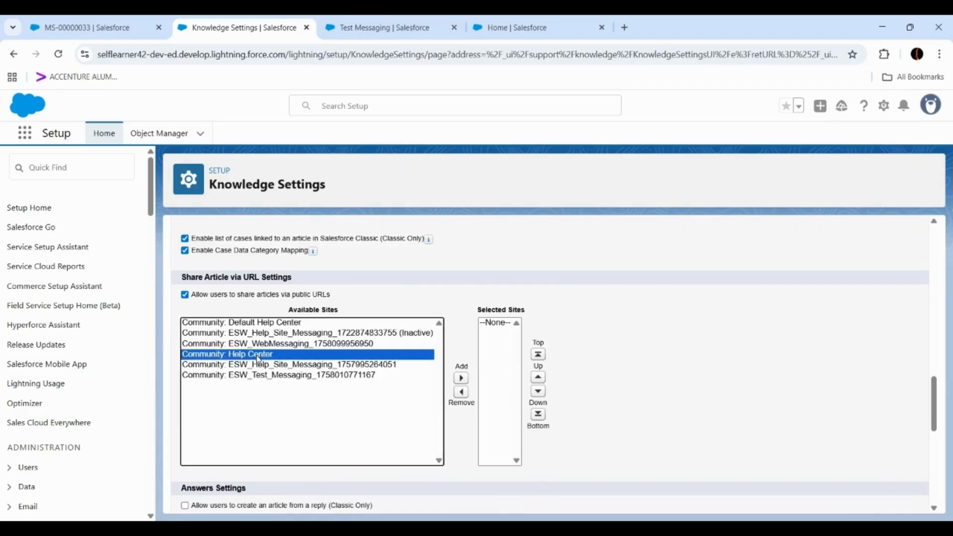
{"action": "left_click", "coordinate": [460, 379]}
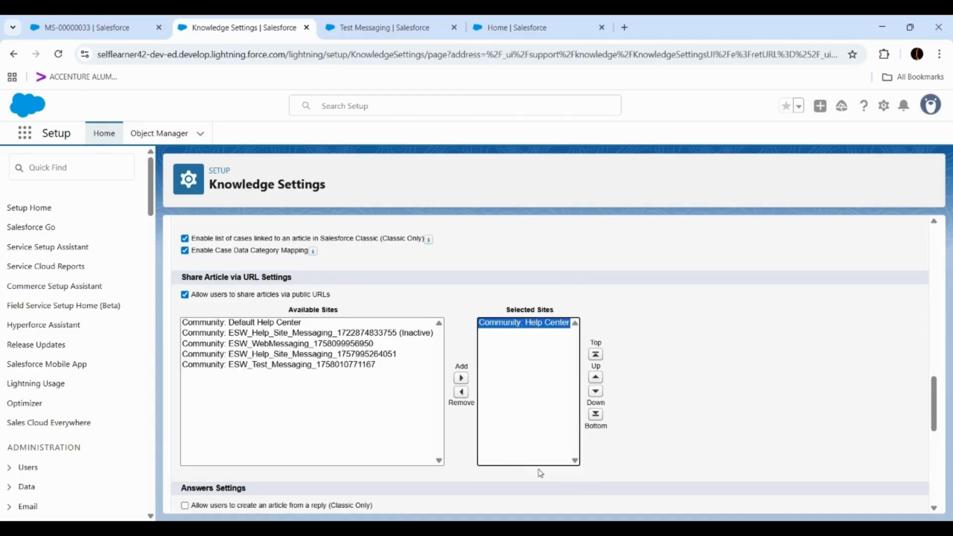
{"action": "scroll", "coordinate": [672, 379], "scroll_direction": "down", "scroll_amount": 5}
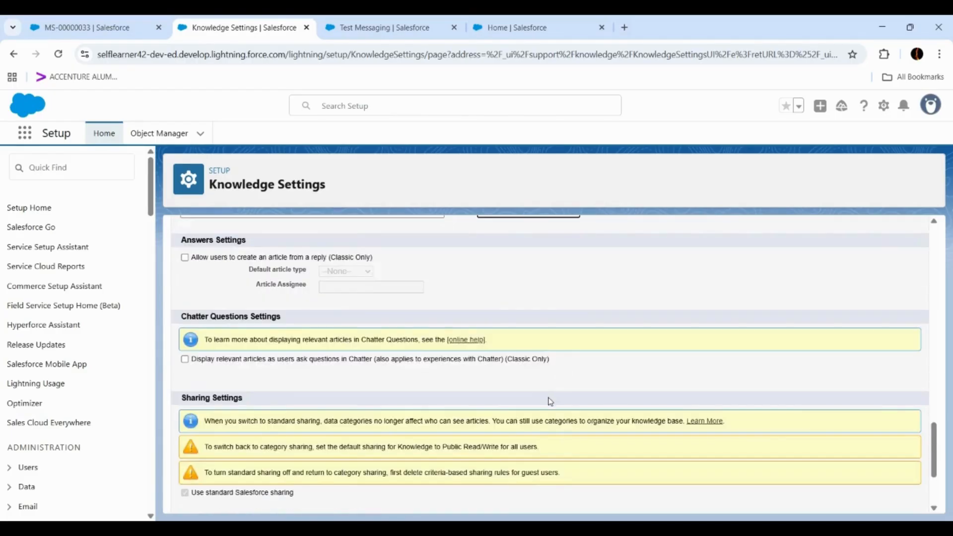
{"action": "scroll", "coordinate": [546, 400], "scroll_direction": "down", "scroll_amount": 3}
{"action": "left_click", "coordinate": [407, 498]}
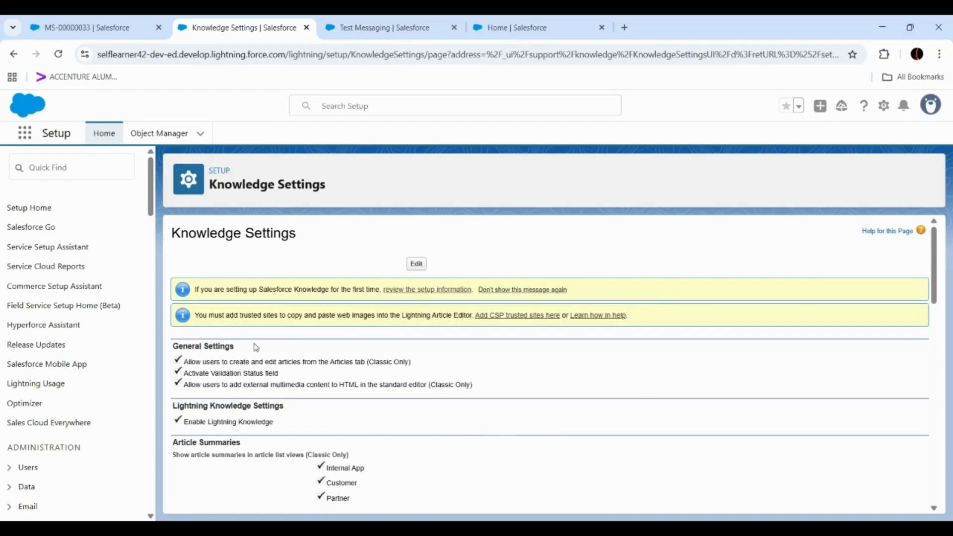
- Return to the messaging session, open its linked case record and look over the suggested Knowledge articles
{"action": "left_click", "coordinate": [87, 31]}
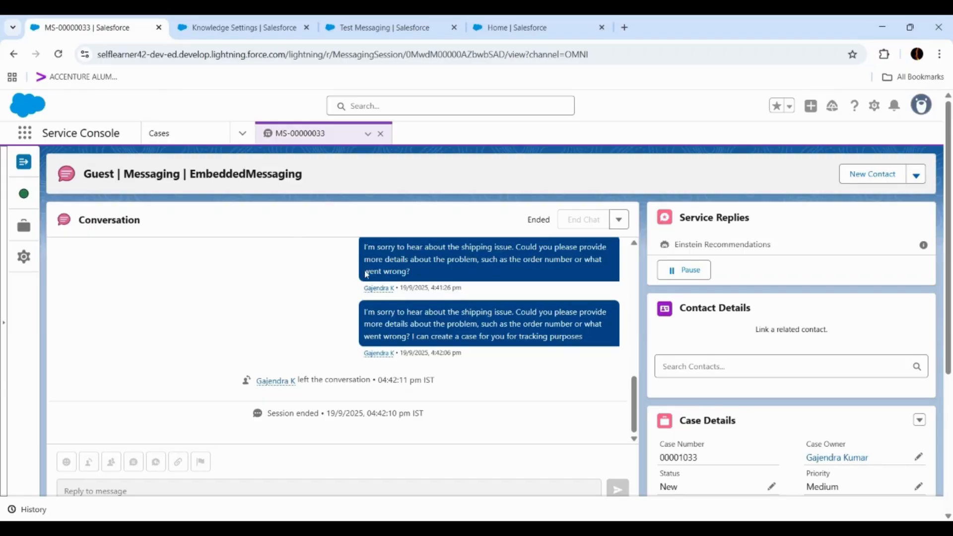
{"action": "scroll", "coordinate": [731, 373], "scroll_direction": "down", "scroll_amount": 3}
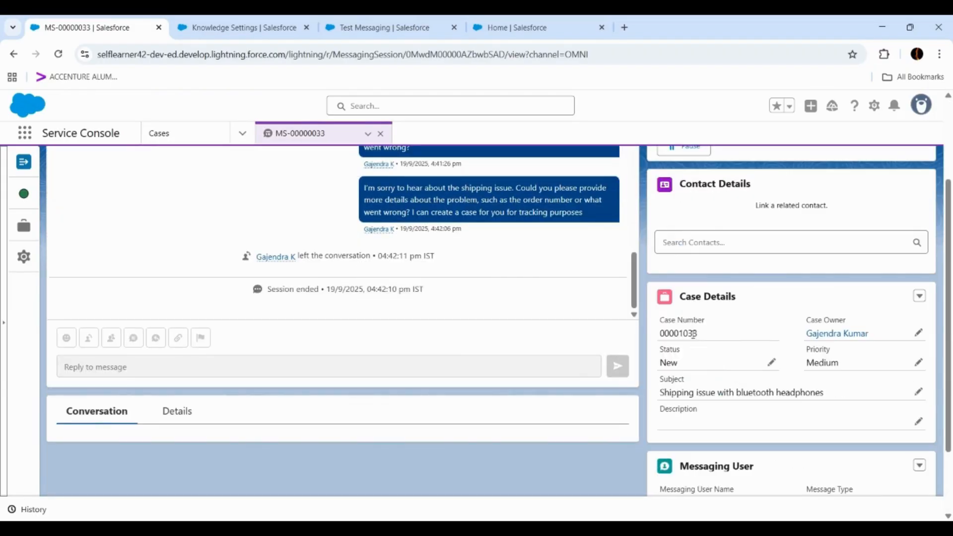
{"action": "left_click", "coordinate": [919, 296]}
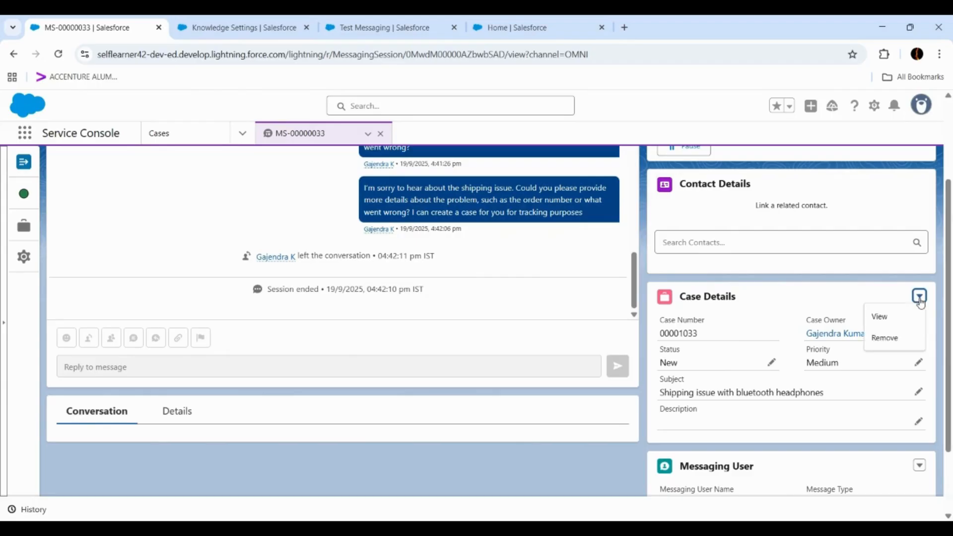
{"action": "left_click", "coordinate": [891, 318]}
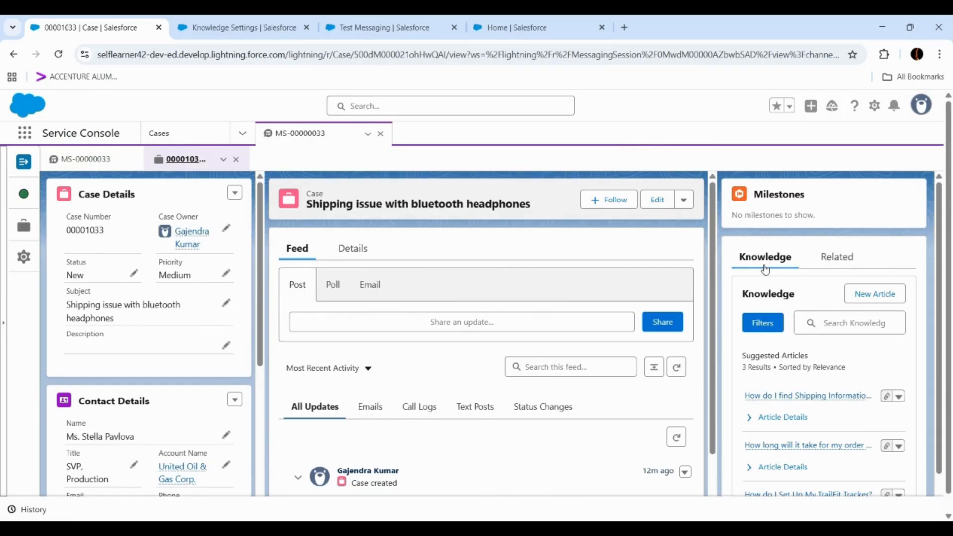
{"action": "scroll", "coordinate": [765, 270], "scroll_direction": "down", "scroll_amount": 2}
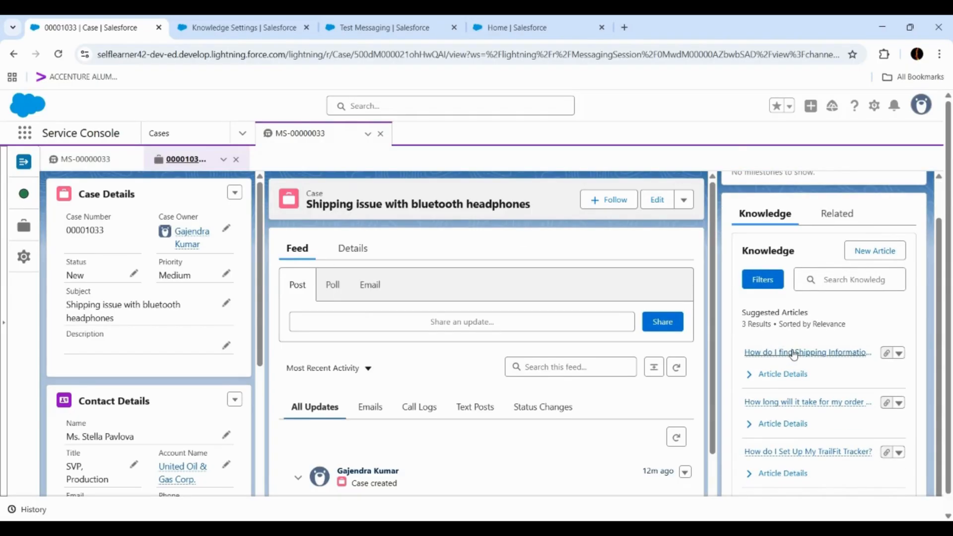
- Search the case's Knowledge articles for "how can i check for my order status"
{"action": "mouse_move", "coordinate": [794, 357]}
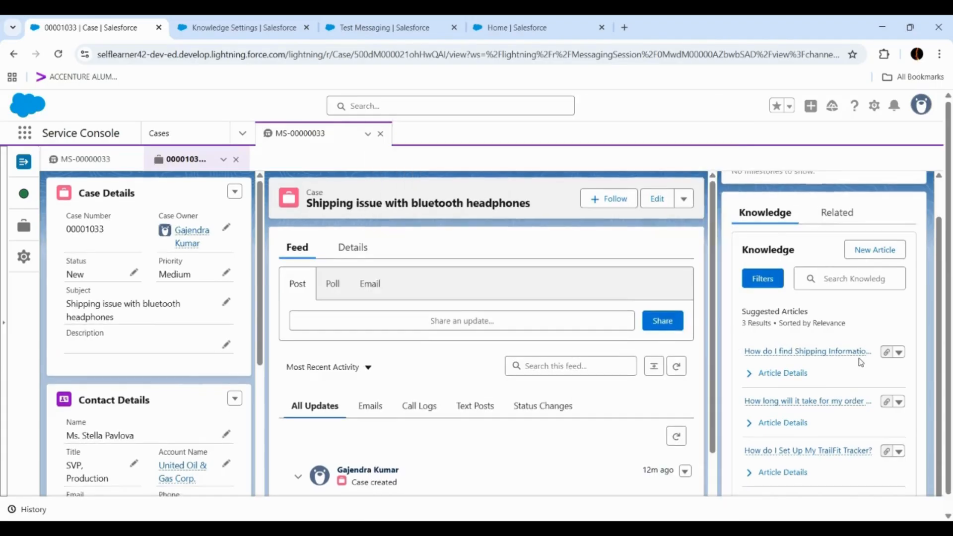
{"action": "scroll", "coordinate": [860, 362], "scroll_direction": "down", "scroll_amount": 2}
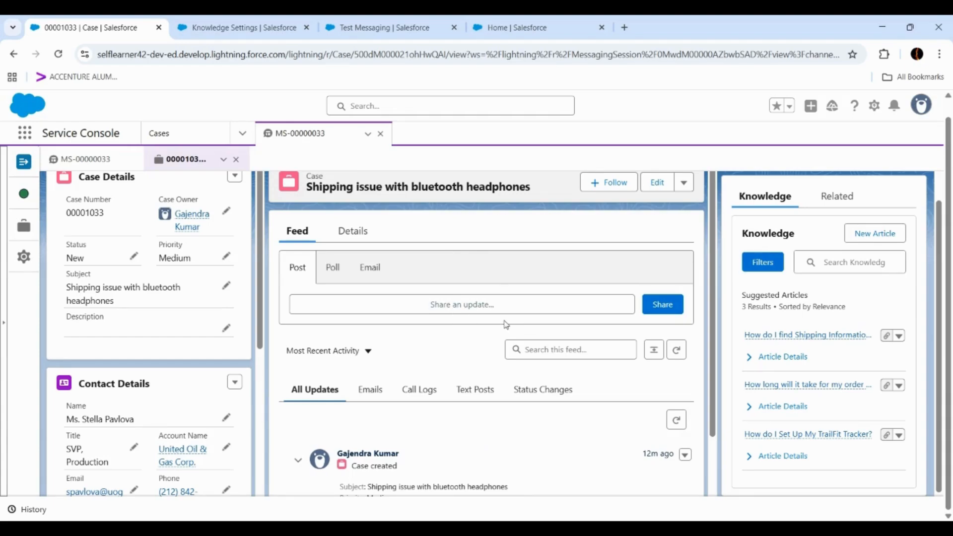
{"action": "left_click", "coordinate": [803, 338]}
{"action": "mouse_move", "coordinate": [799, 341]}
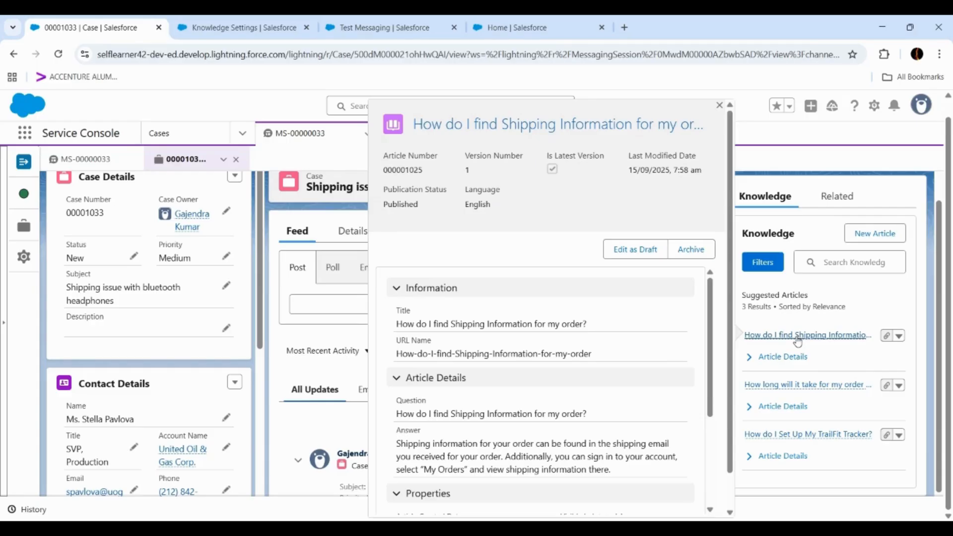
{"action": "left_click", "coordinate": [824, 258]}
{"action": "type", "text": "How ca"}
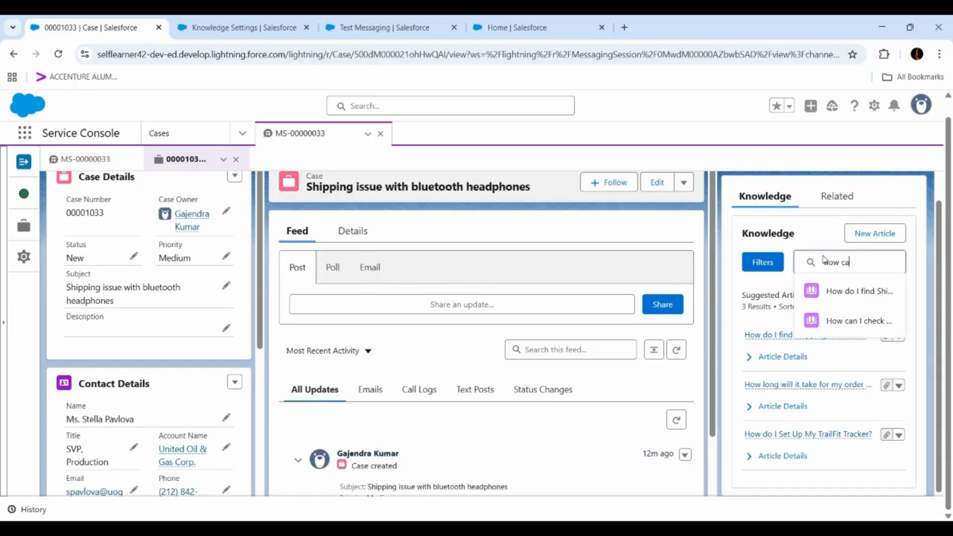
{"action": "type", "text": "n i check"}
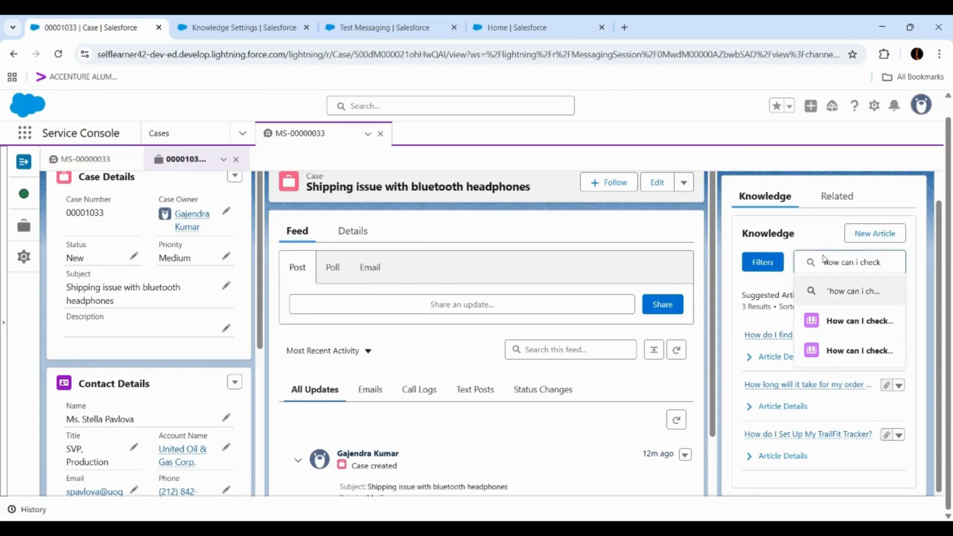
{"action": "type", "text": " for mu"}
{"action": "key", "text": "BackSpace"}
{"action": "type", "text": "y order status"}
{"action": "key", "text": "Return"}
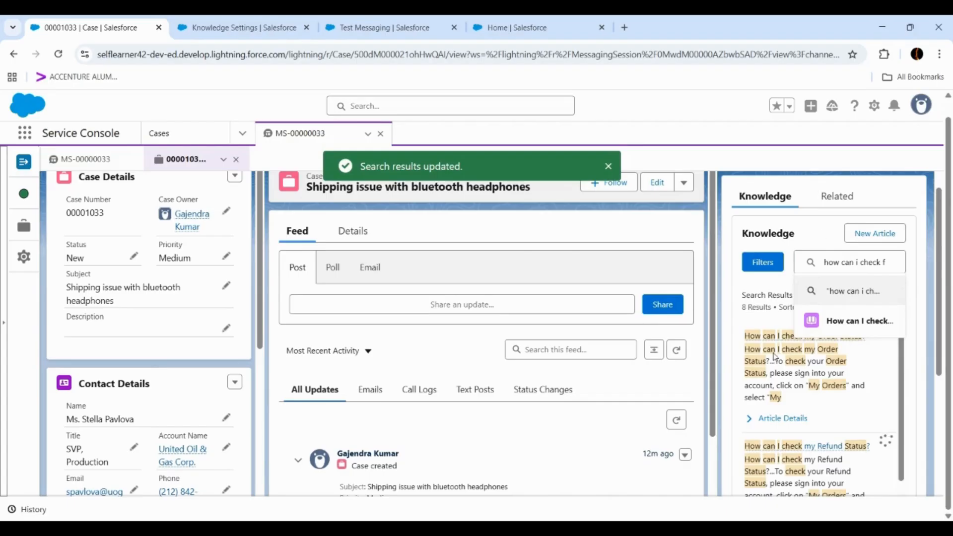
{"action": "left_click", "coordinate": [608, 166]}
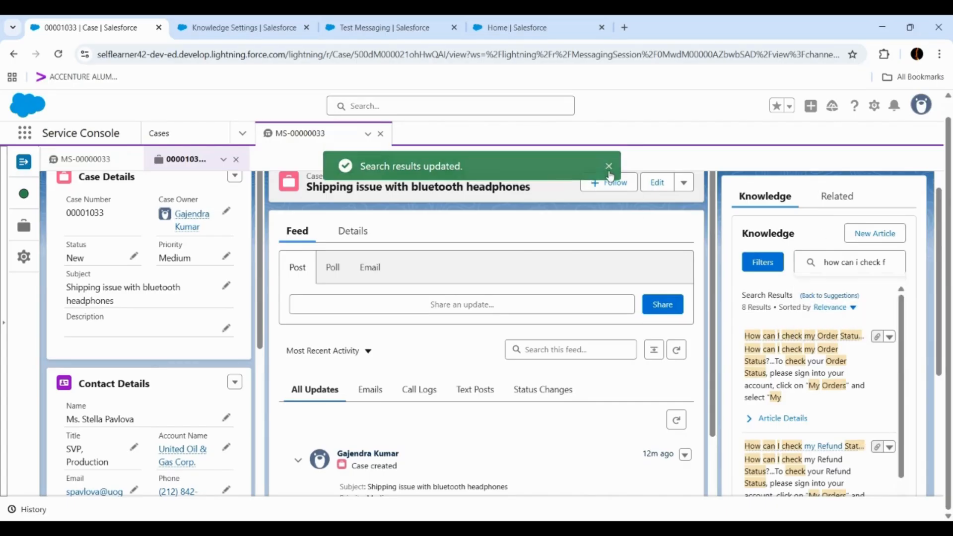
- Draft an Einstein email from the Knowledge article about checking the order status
{"action": "mouse_move", "coordinate": [848, 341]}
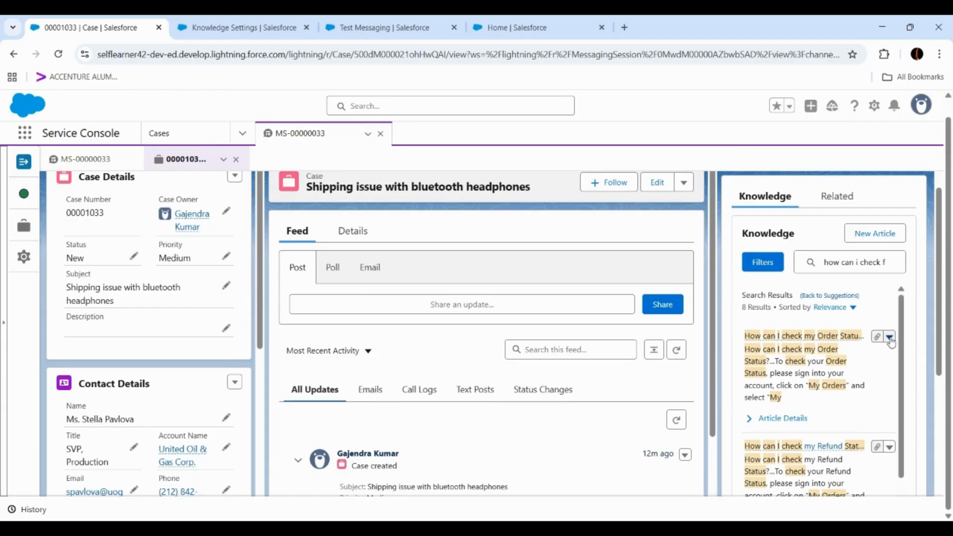
{"action": "left_click", "coordinate": [889, 338]}
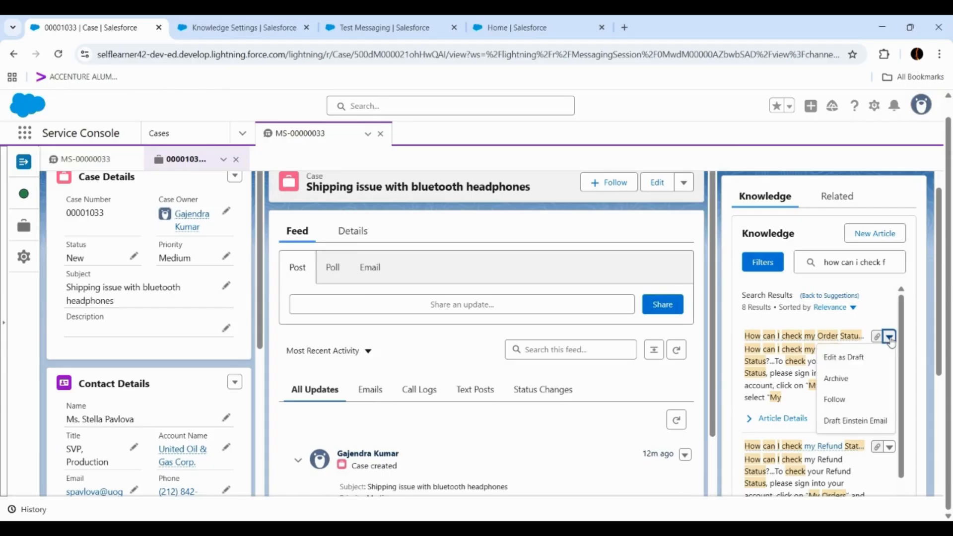
{"action": "left_click", "coordinate": [851, 425]}
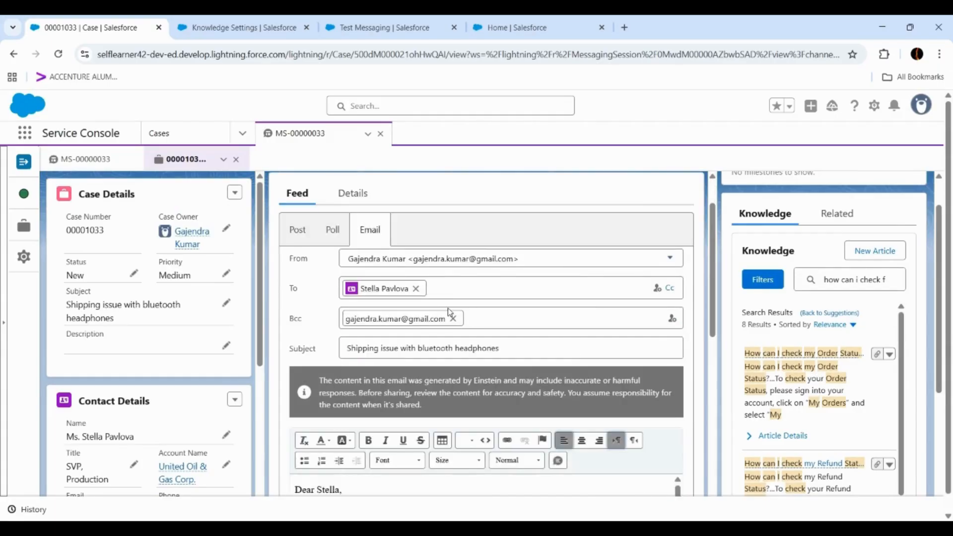
- Review the Einstein-generated email about the Bluetooth headphones shipping issue and send it to the case contact
{"action": "scroll", "coordinate": [451, 309], "scroll_direction": "down", "scroll_amount": 3}
{"action": "scroll", "coordinate": [450, 309], "scroll_direction": "down", "scroll_amount": 2}
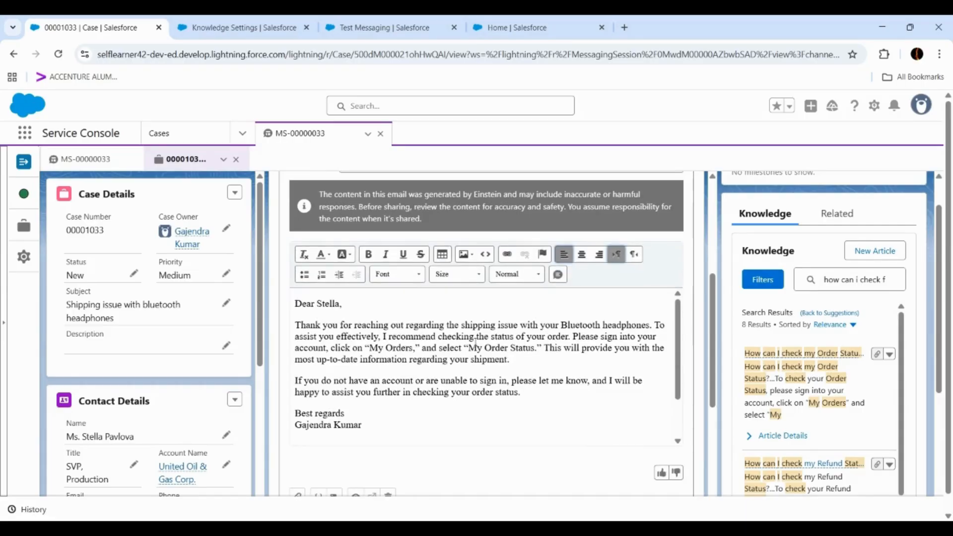
{"action": "scroll", "coordinate": [479, 383], "scroll_direction": "down", "scroll_amount": 5}
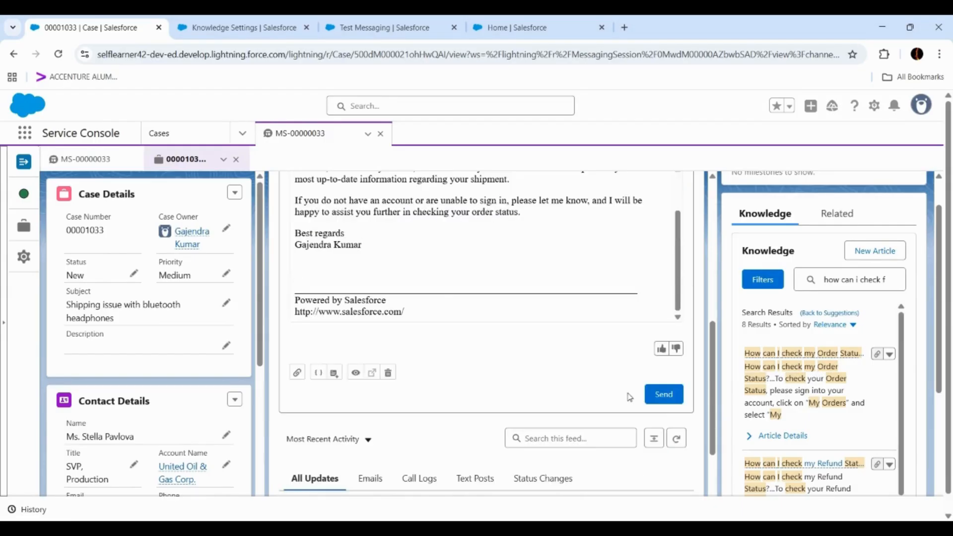
{"action": "left_click", "coordinate": [663, 395]}
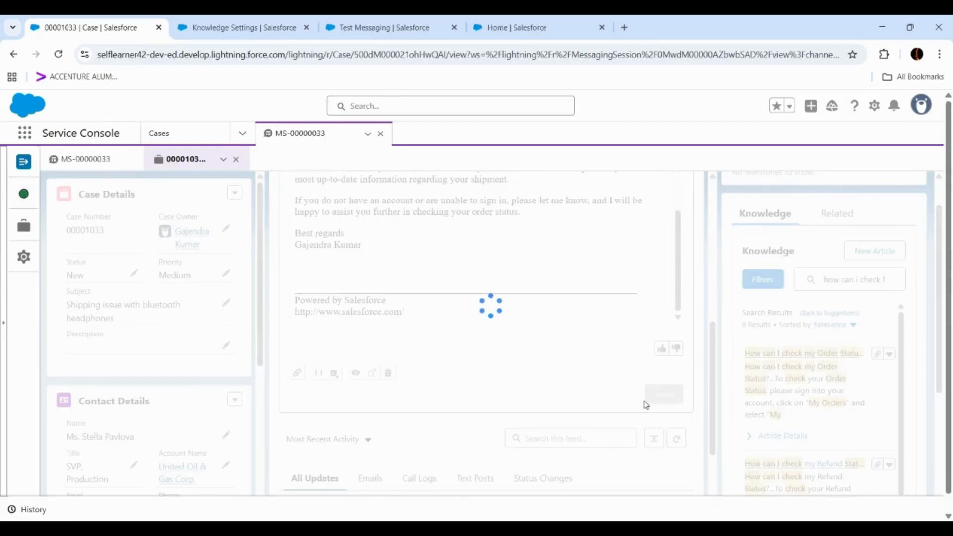